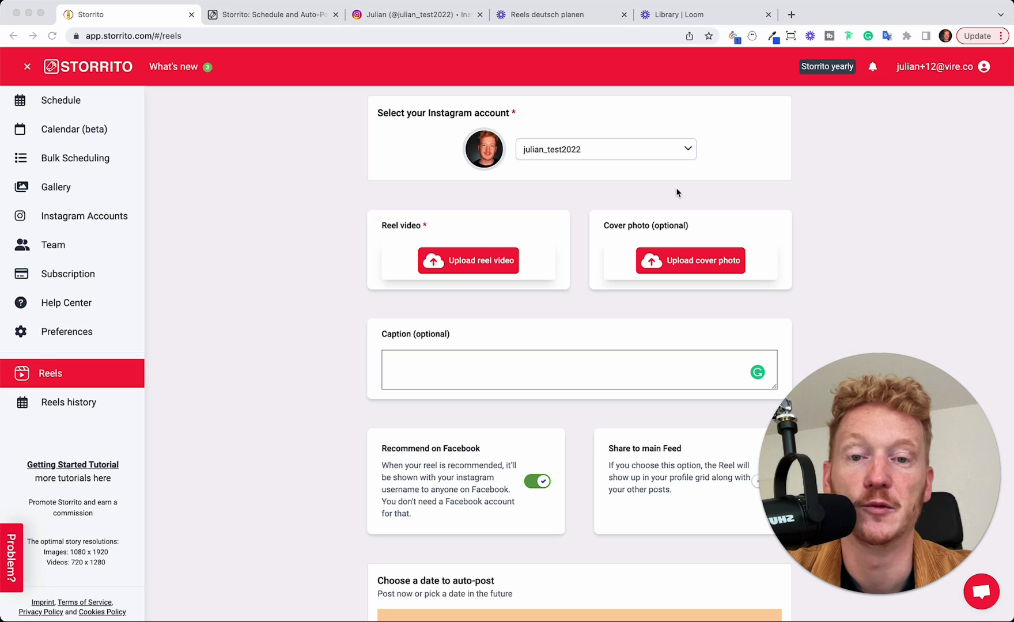
Switch to the storrito.com landing page tab.
left_click(298, 17)
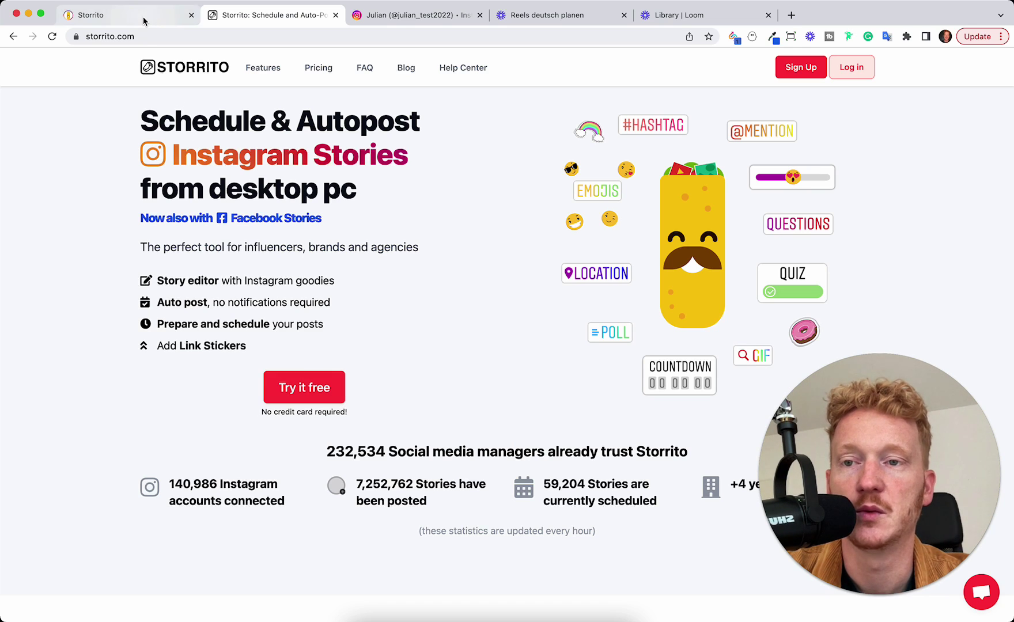
Return to the Reels form and keep the connected Instagram account selected in the dropdown.
left_click(91, 15)
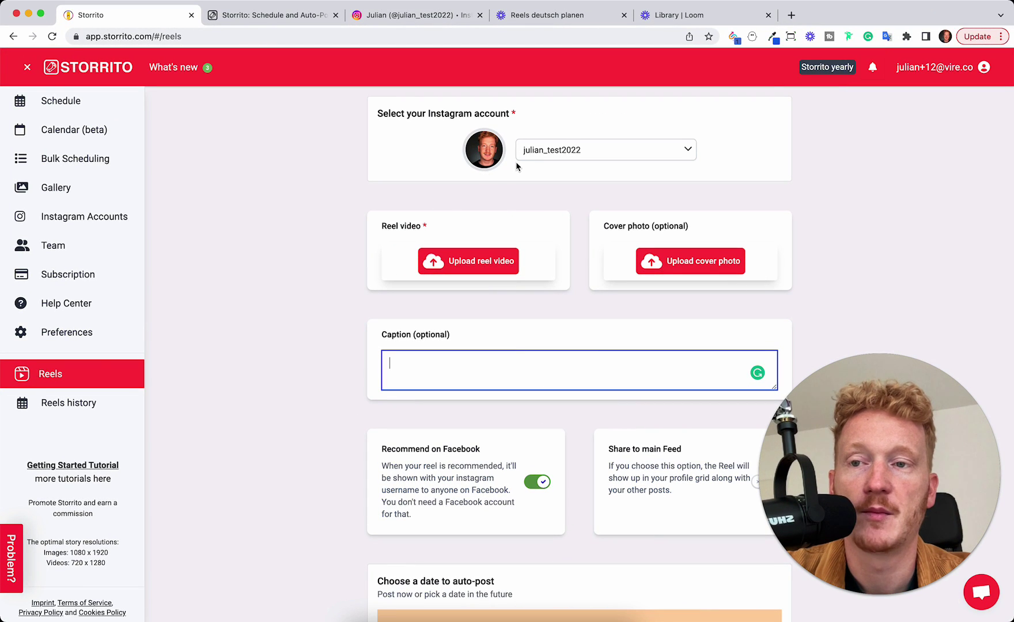
left_click(272, 14)
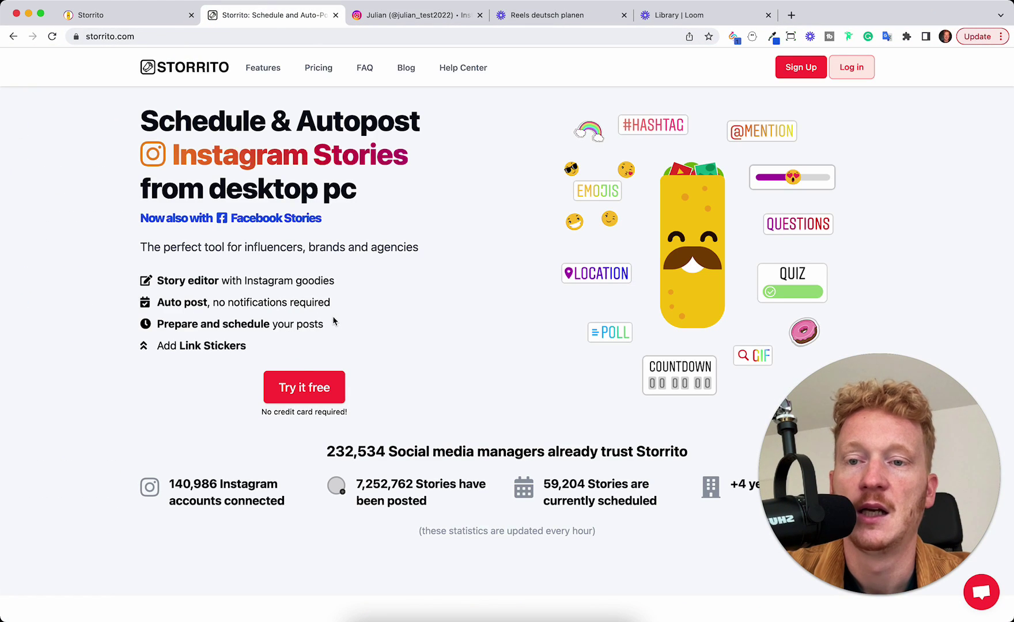
left_click(133, 15)
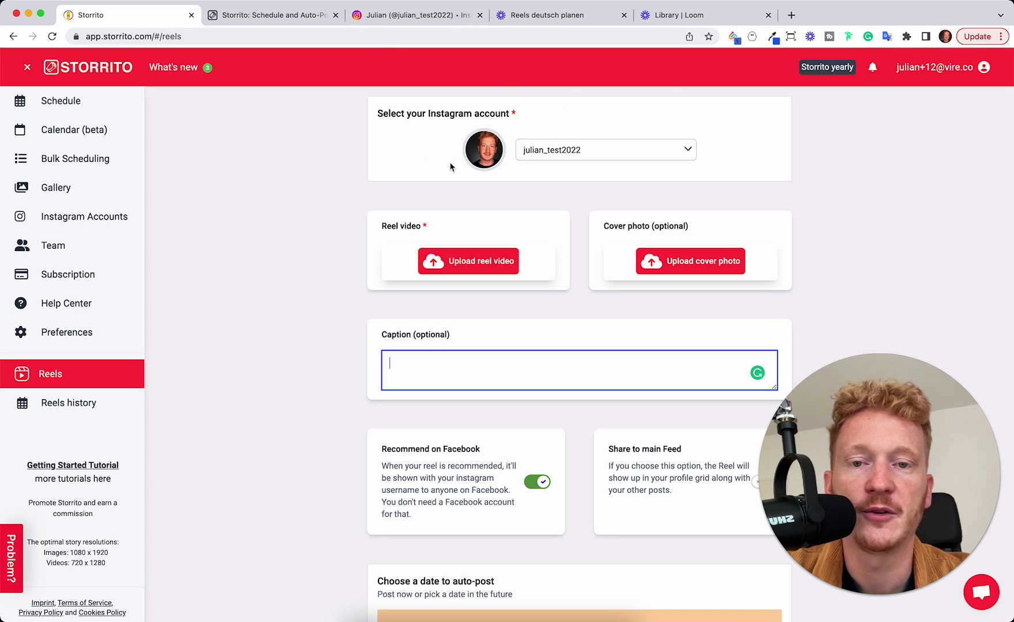
left_click(536, 152)
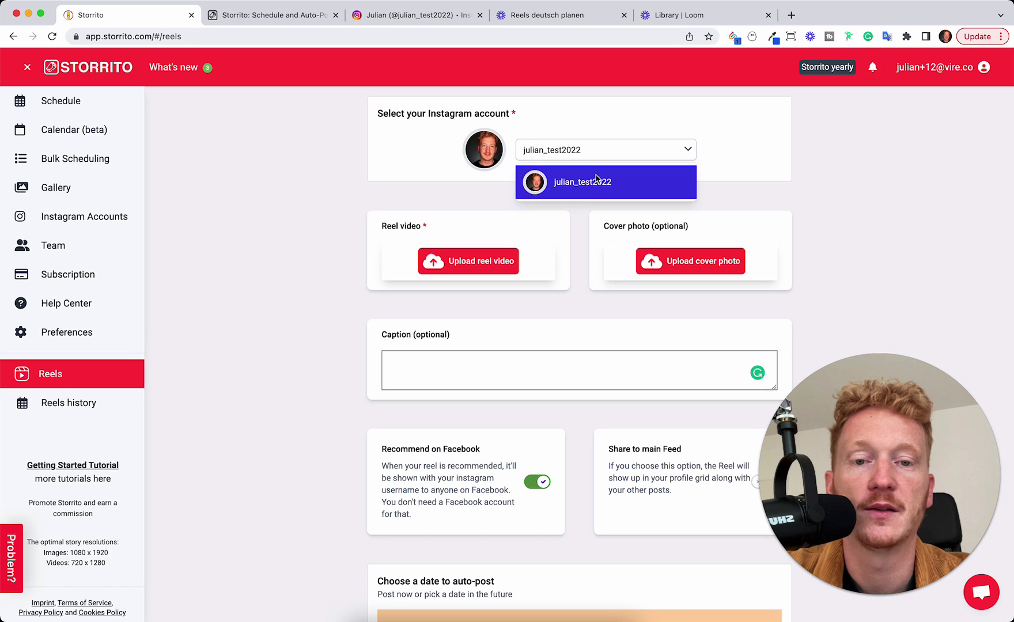
left_click(720, 123)
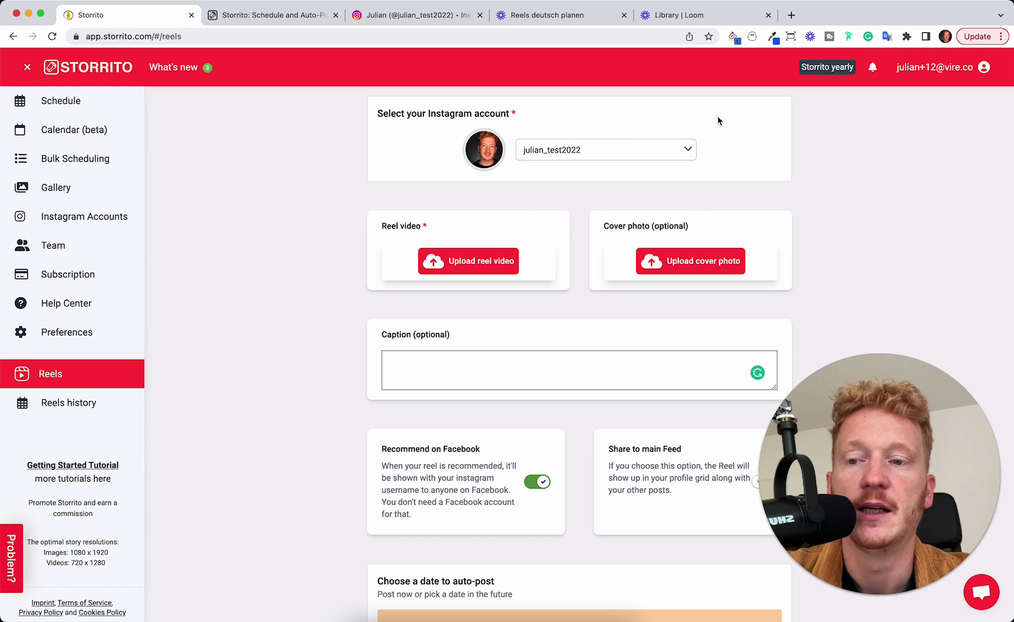
Delete the connected Instagram account from the Instagram Accounts page.
left_click(101, 219)
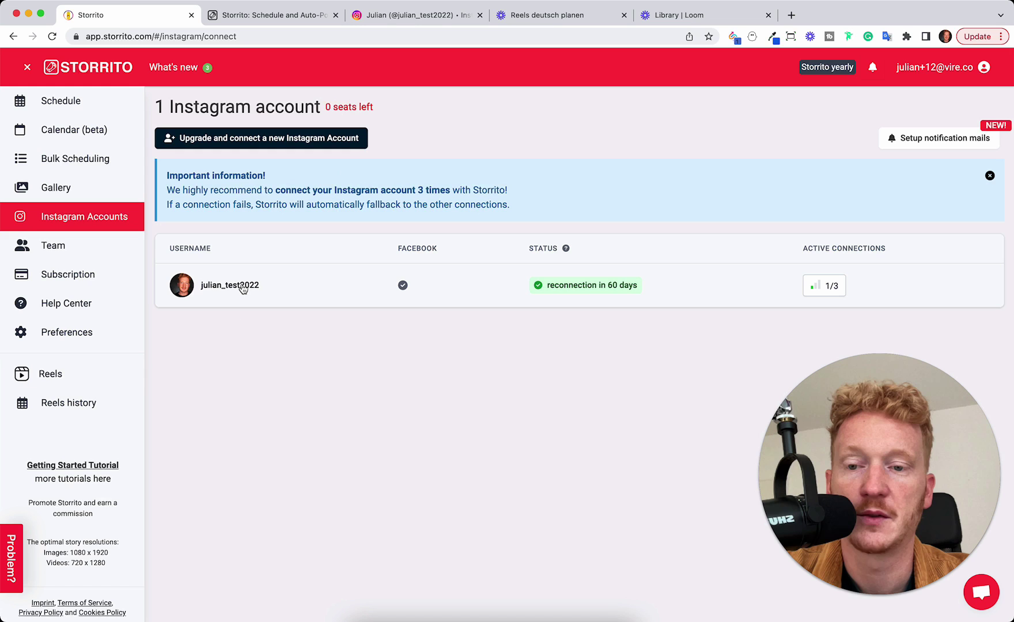
left_click(243, 289)
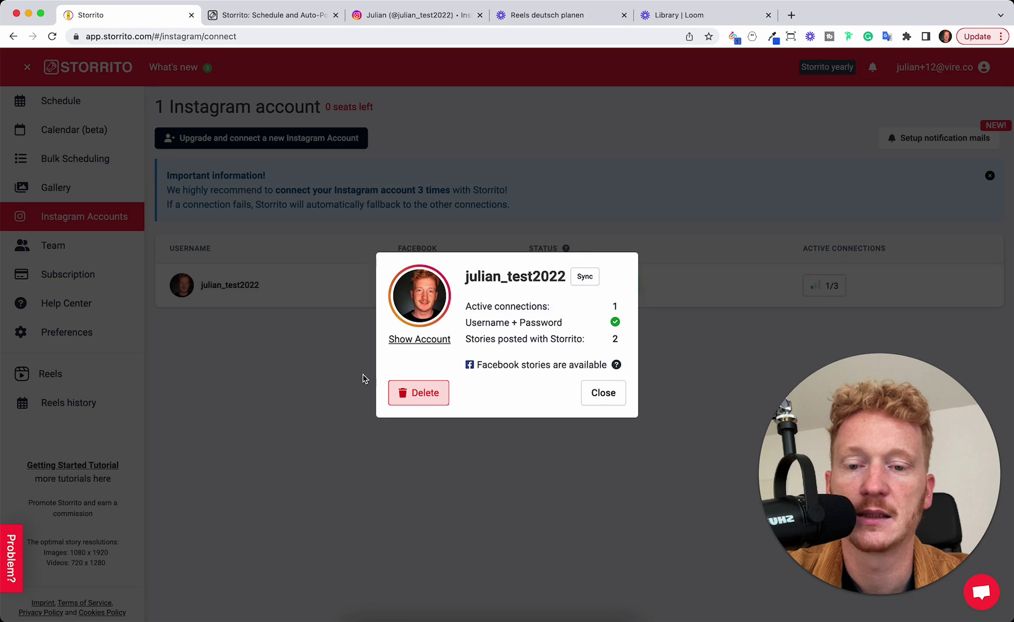
left_click(393, 393)
left_click(688, 383)
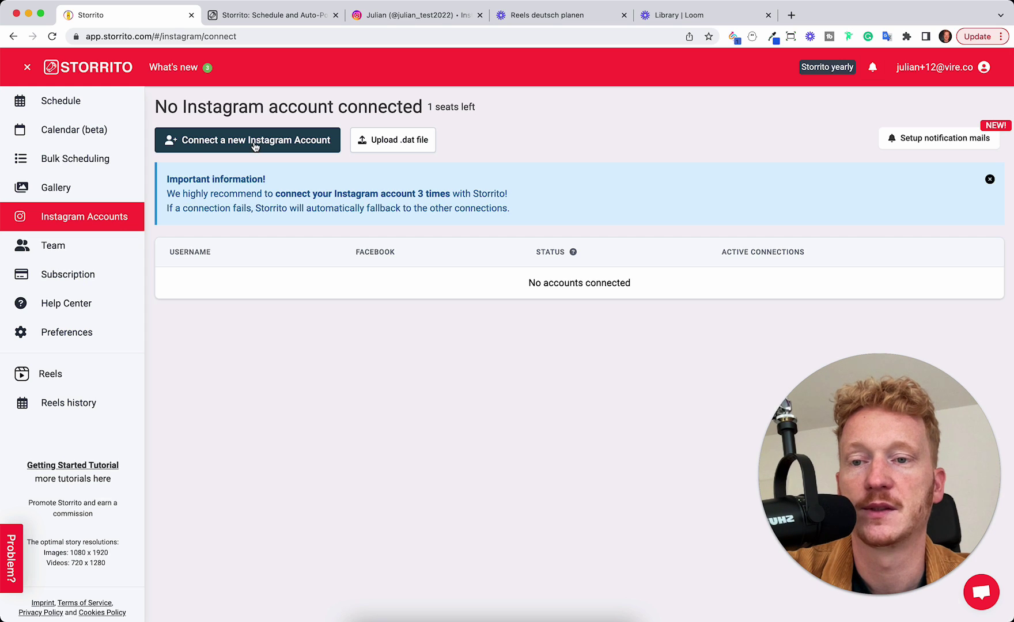
Start a new Instagram connection using the username copied from the Instagram profile tab.
left_click(254, 146)
key("Return")
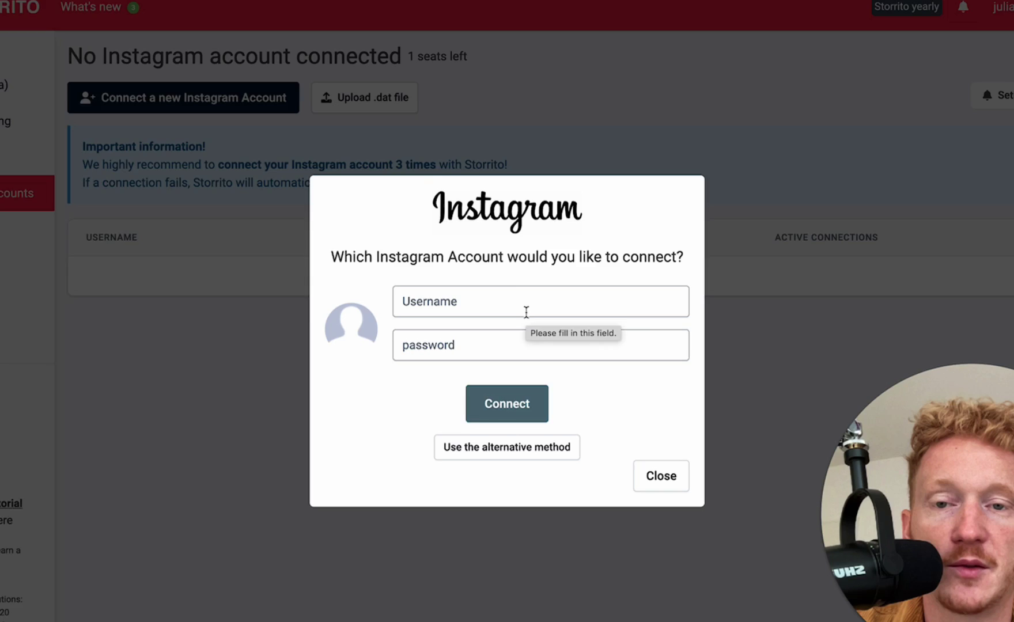
left_click(435, 21)
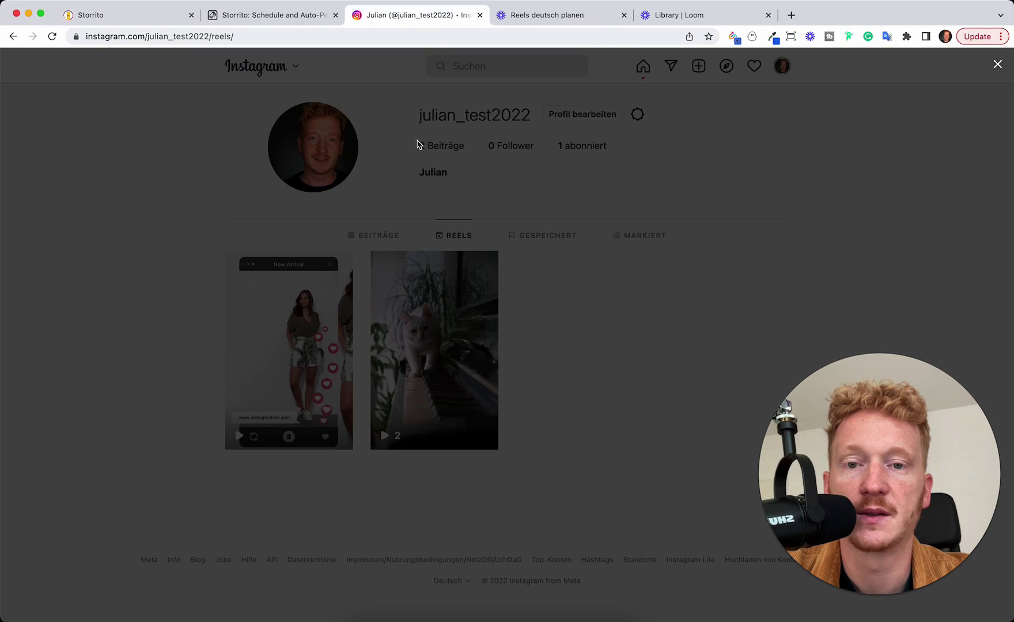
left_click(418, 144)
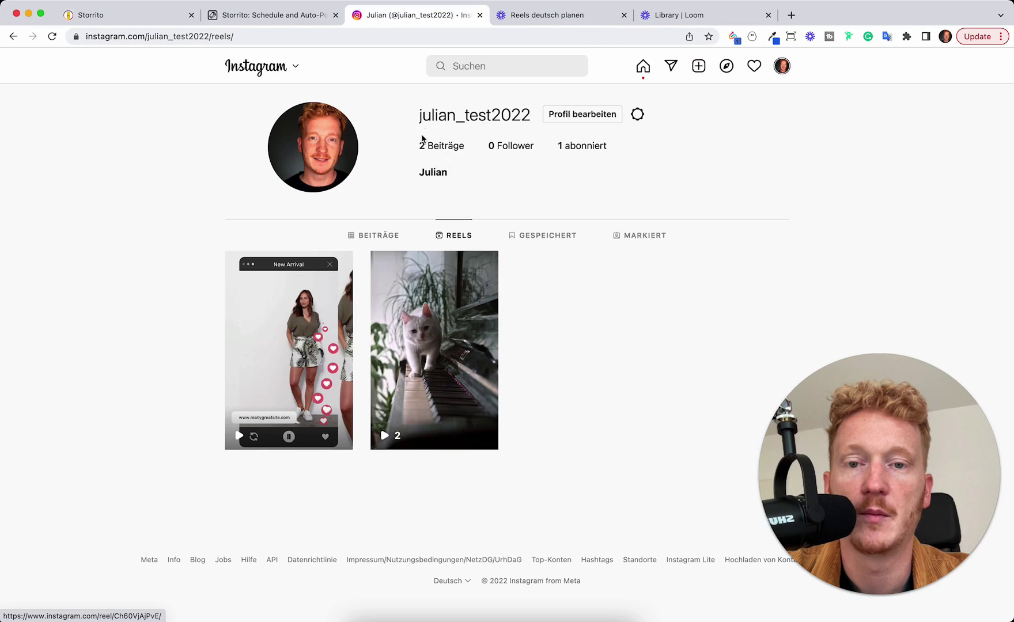
left_click_drag(419, 117, 531, 116)
left_click(133, 9)
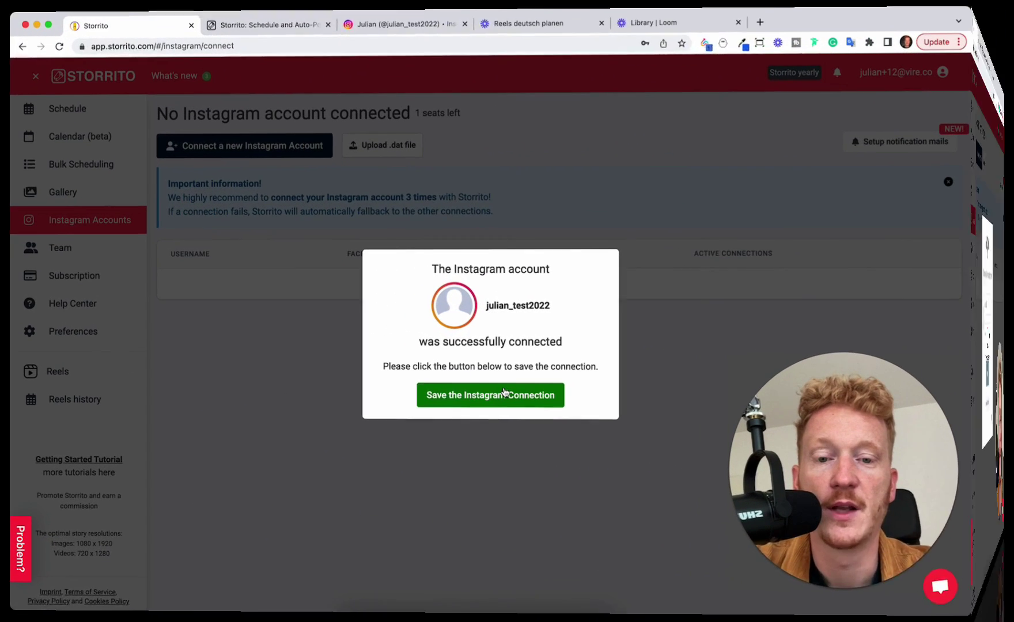
Save the Instagram connection and dismiss the verification and add-connections prompts.
left_click(538, 400)
left_click(512, 512)
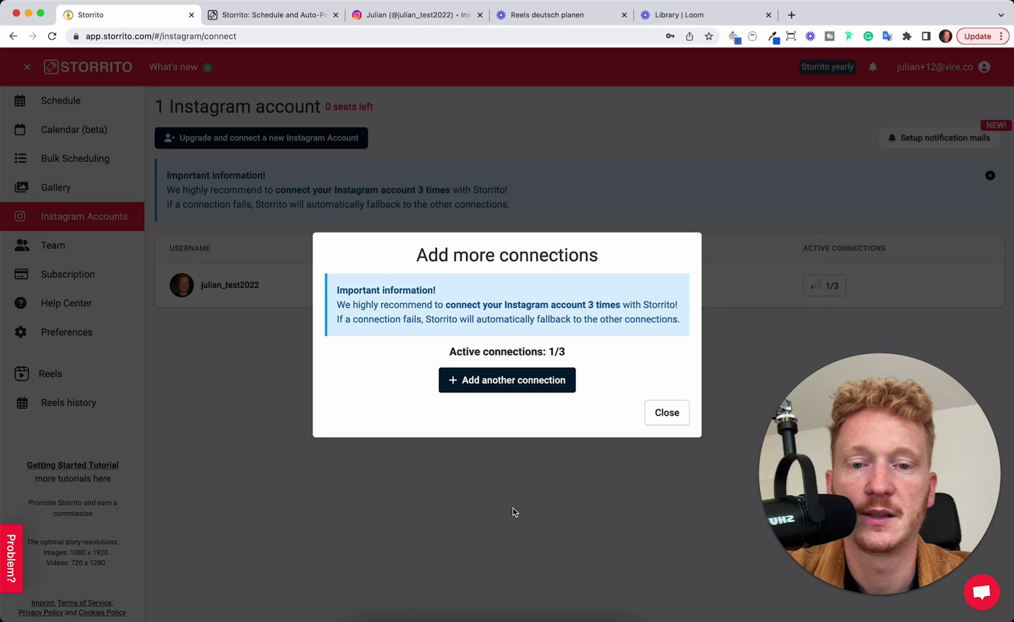
left_click(663, 415)
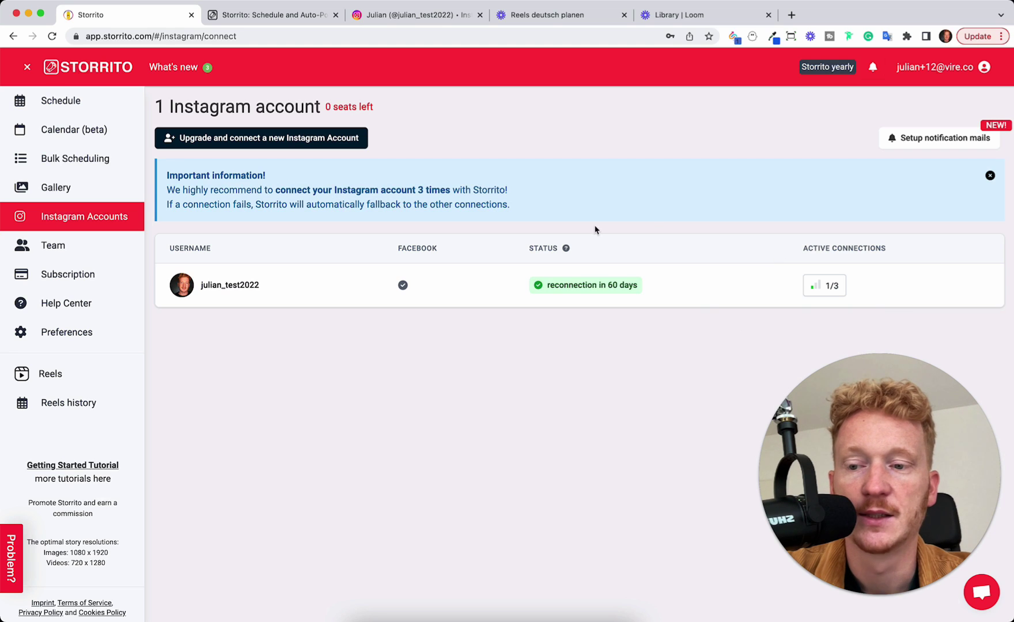
On the Reels form, keep the connected account and upload the Minimalist New Arrival promo .mp4.
left_click(88, 388)
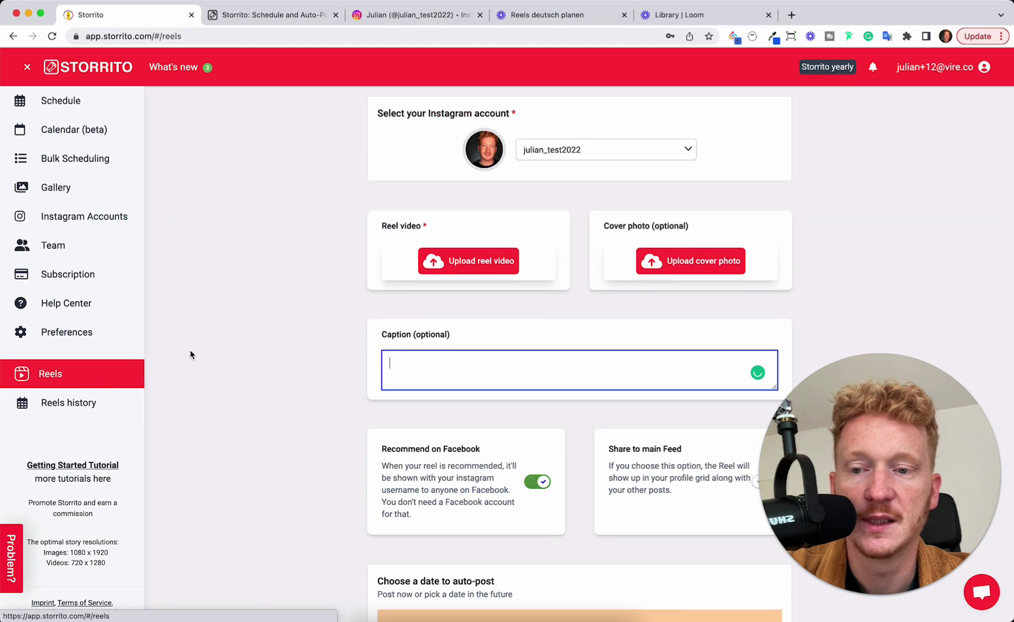
left_click(559, 158)
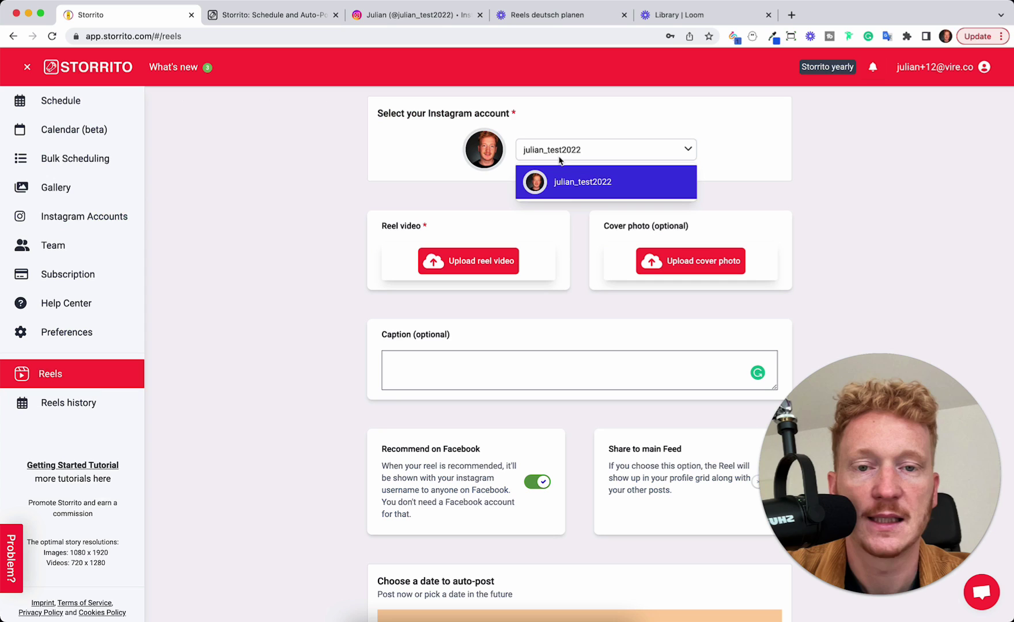
left_click(625, 182)
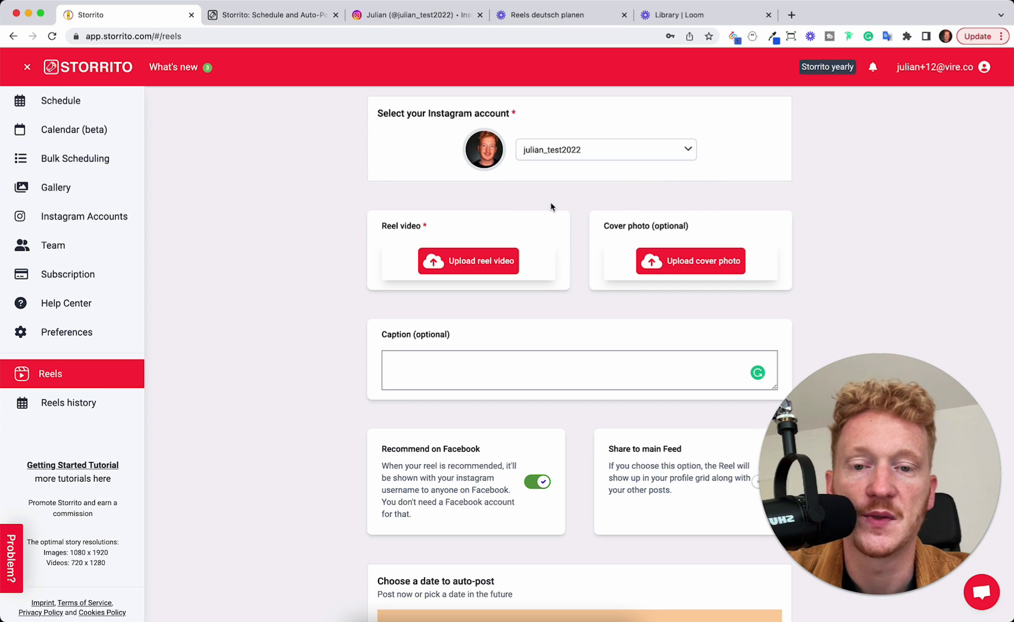
left_click(492, 262)
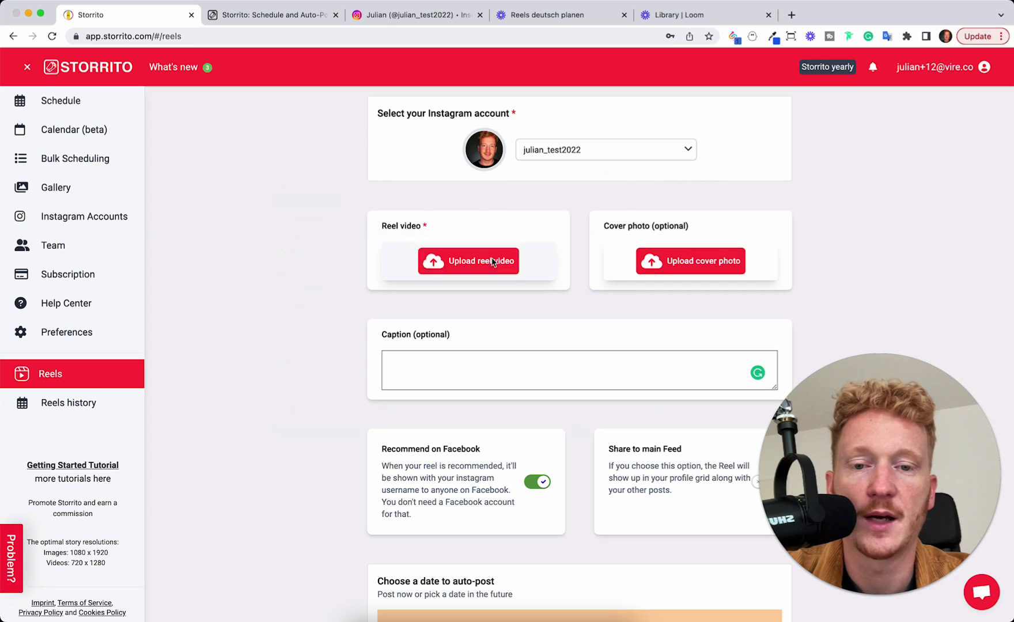
left_click(432, 254)
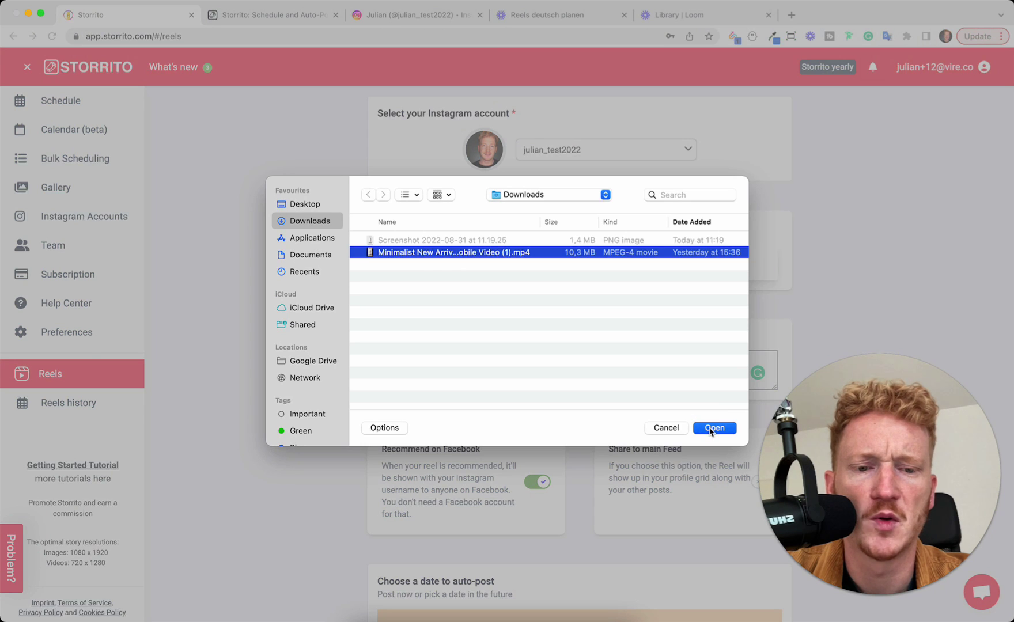
left_click(713, 428)
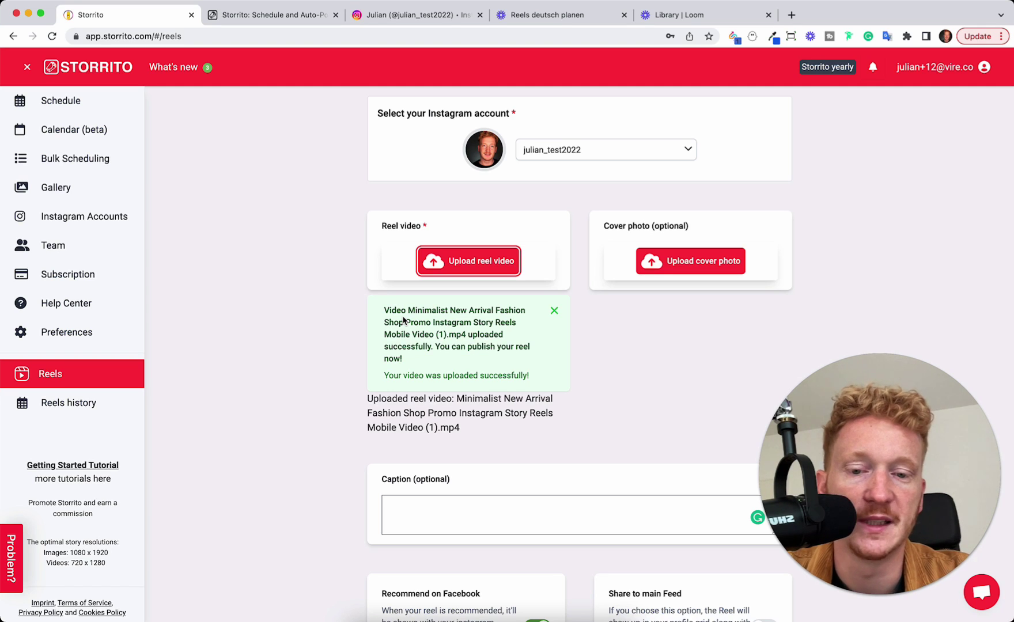
Upload the 2022-08-31 screenshot PNG from Downloads as the reel's cover photo.
left_click(720, 268)
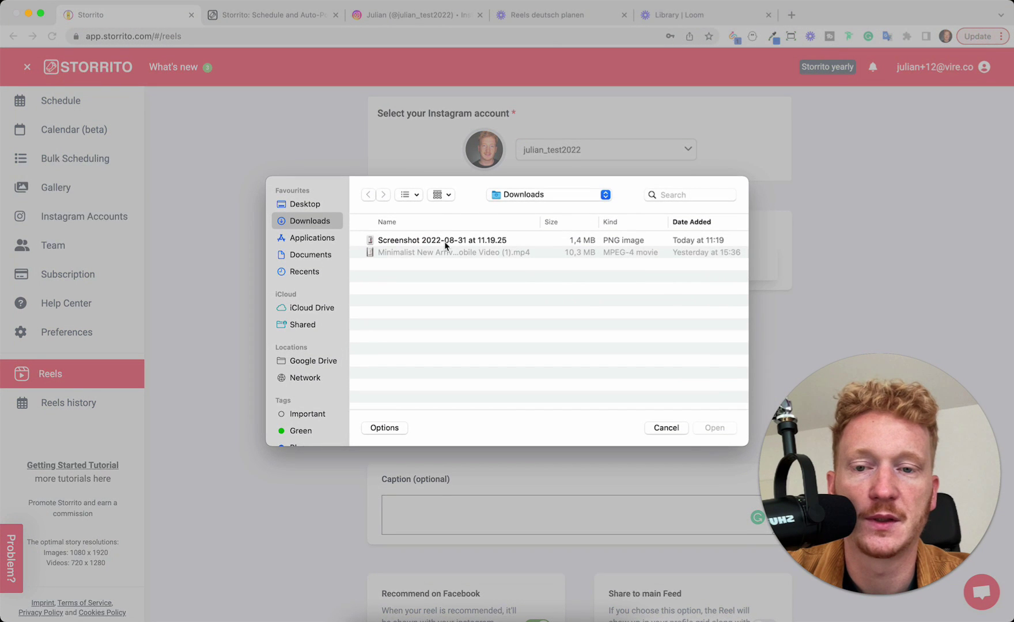
left_click(445, 241)
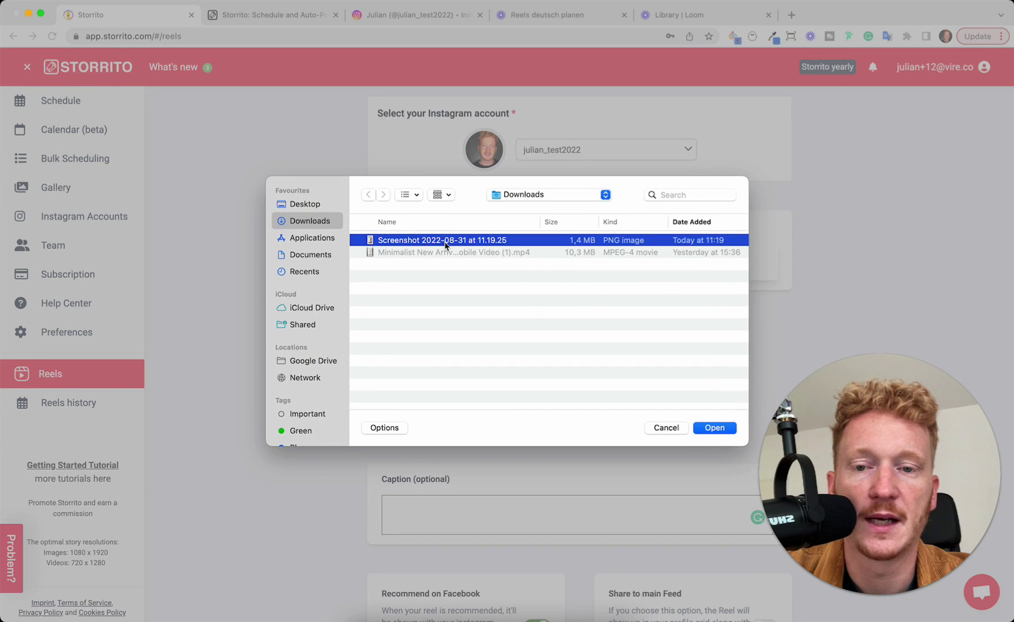
left_click(714, 427)
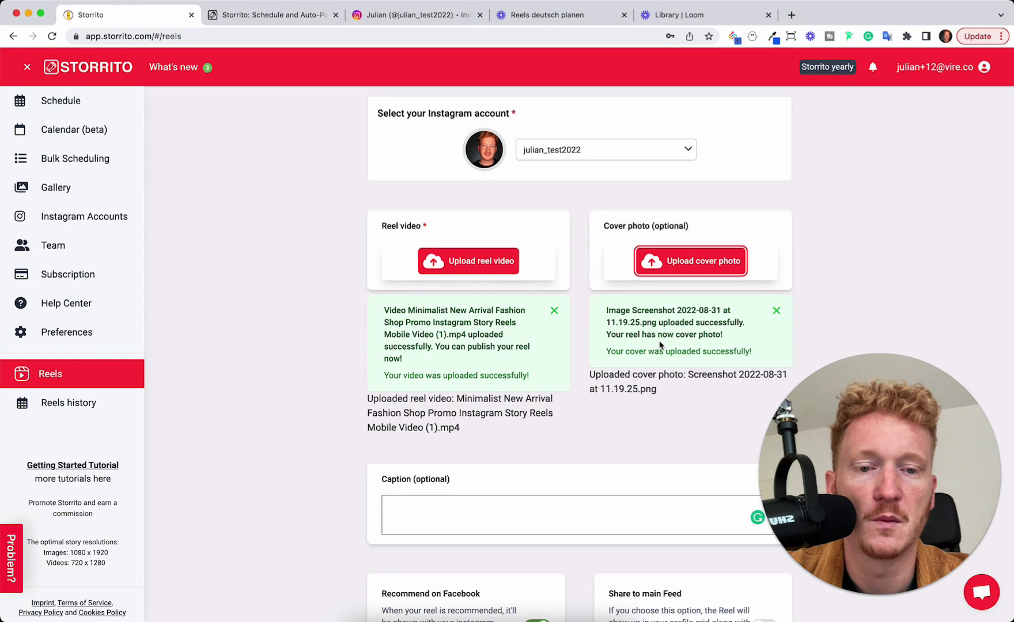
scroll(659, 344, "down", 5)
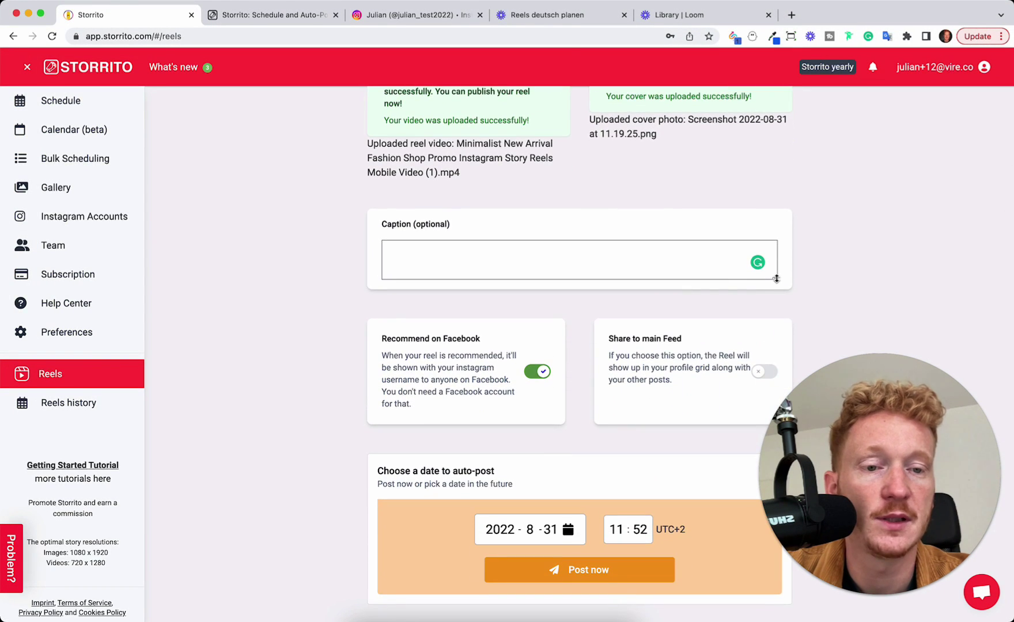
Write the caption 'Enter your caption - #handbags #bags #fashion', removing the space in '# bags'.
left_click_drag(777, 277, 776, 354)
left_click(640, 315)
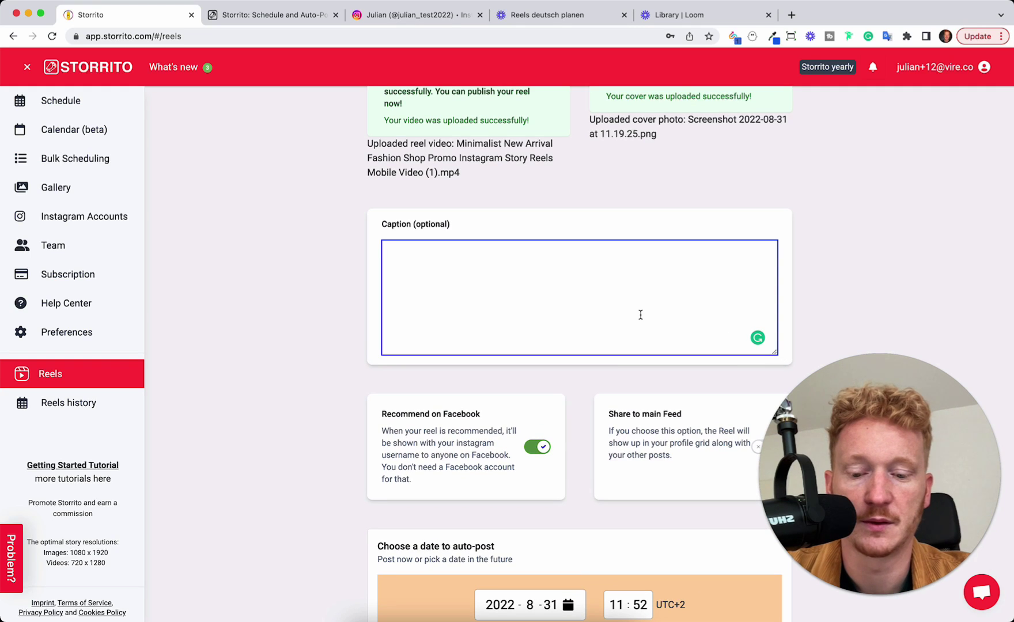
type("Enter ")
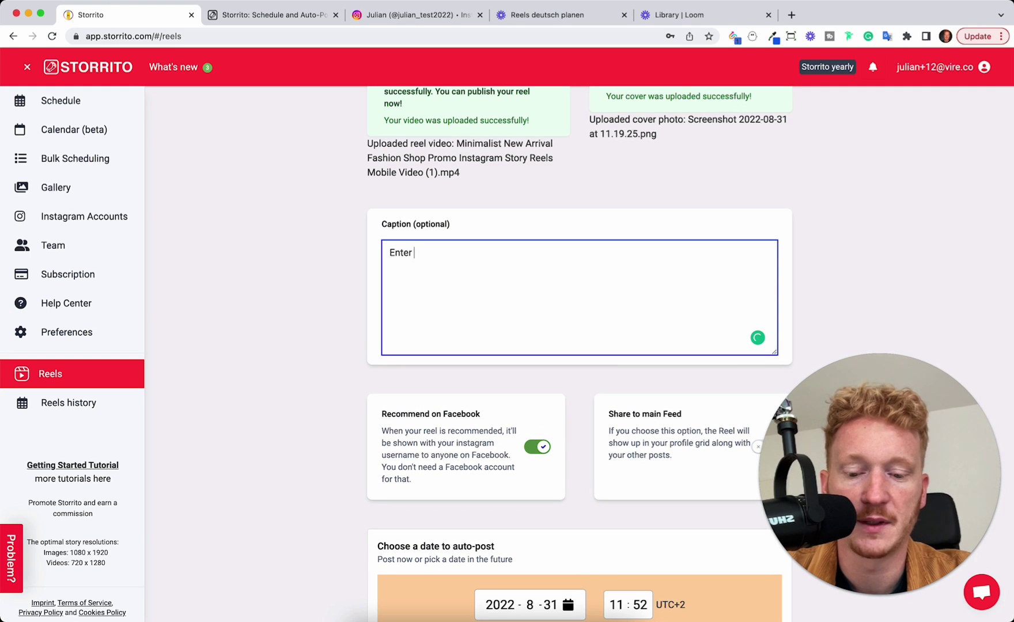
type("your caption")
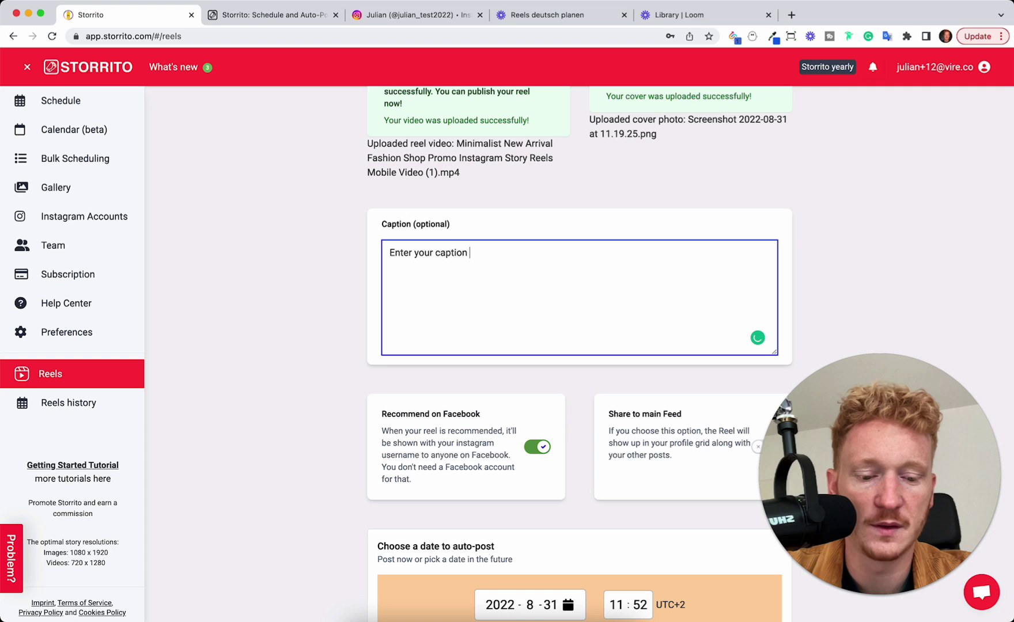
type(" - #hand")
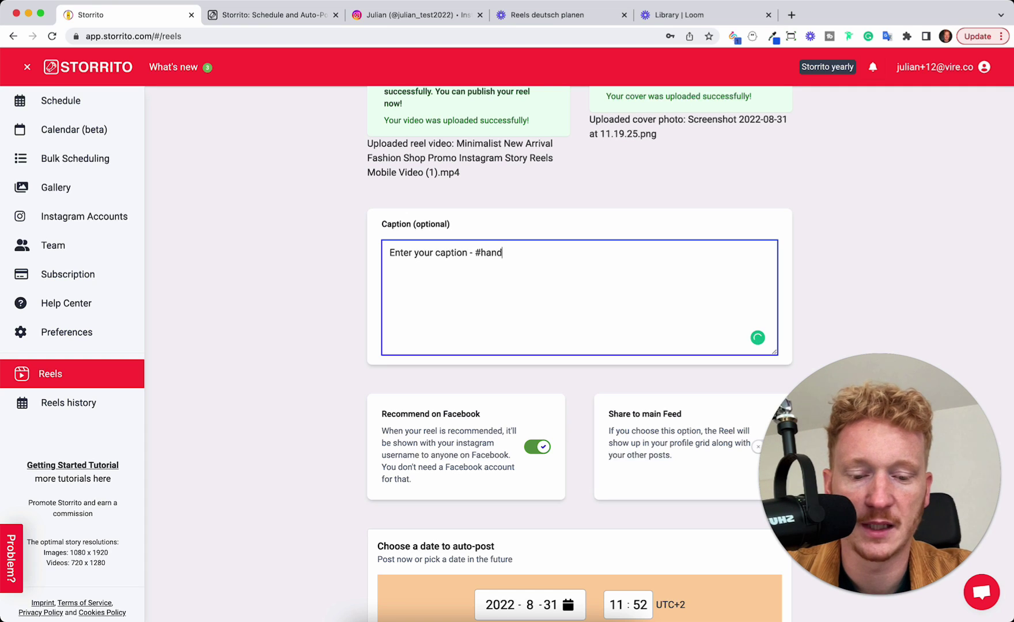
type("bags # b")
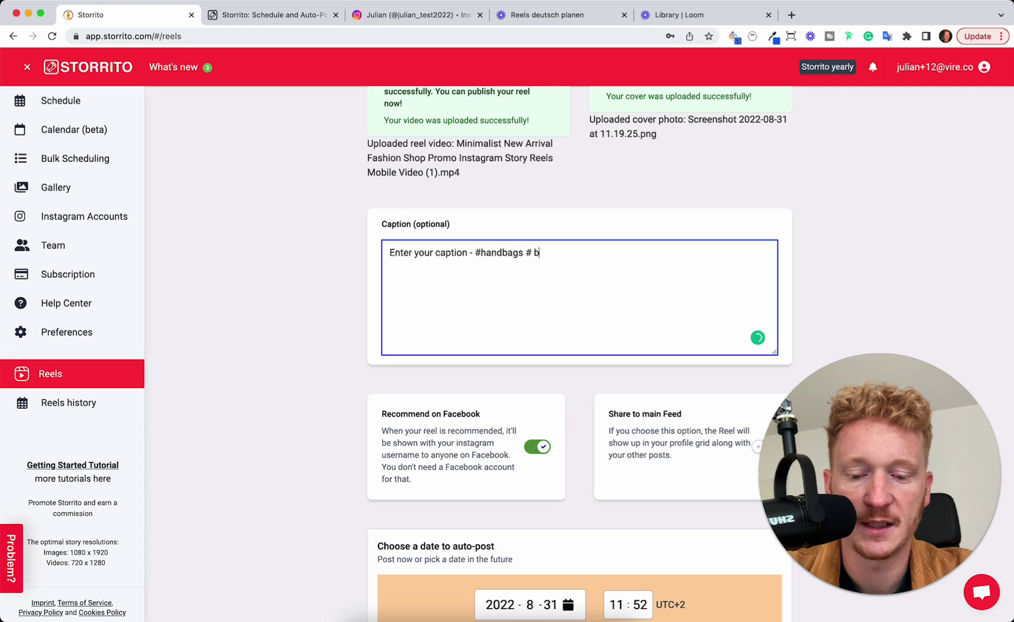
type("ags")
key("Left")
key("Left")
key("Left")
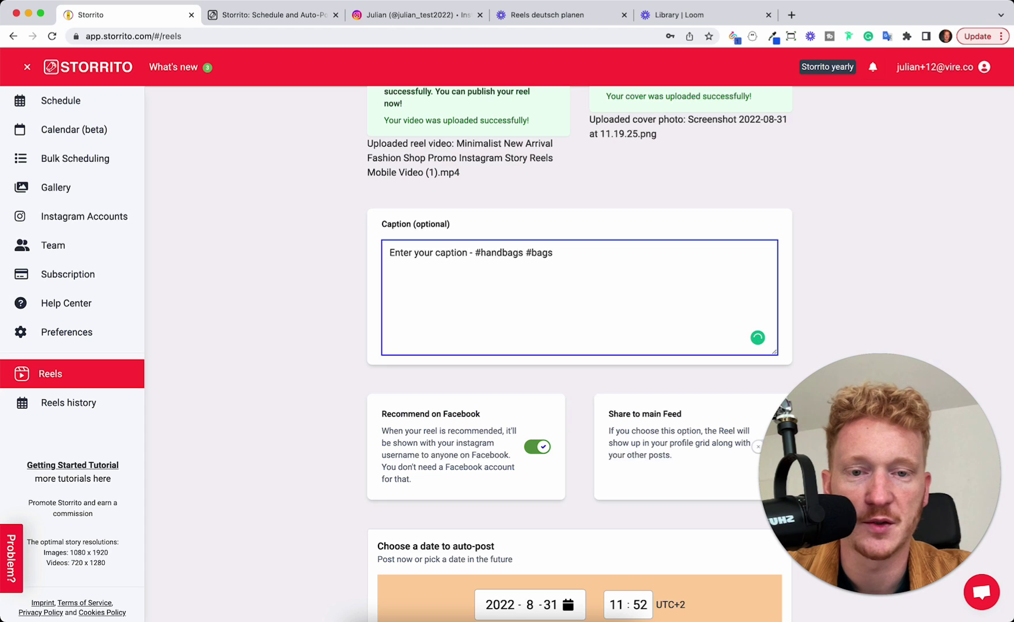
type(" #fashion")
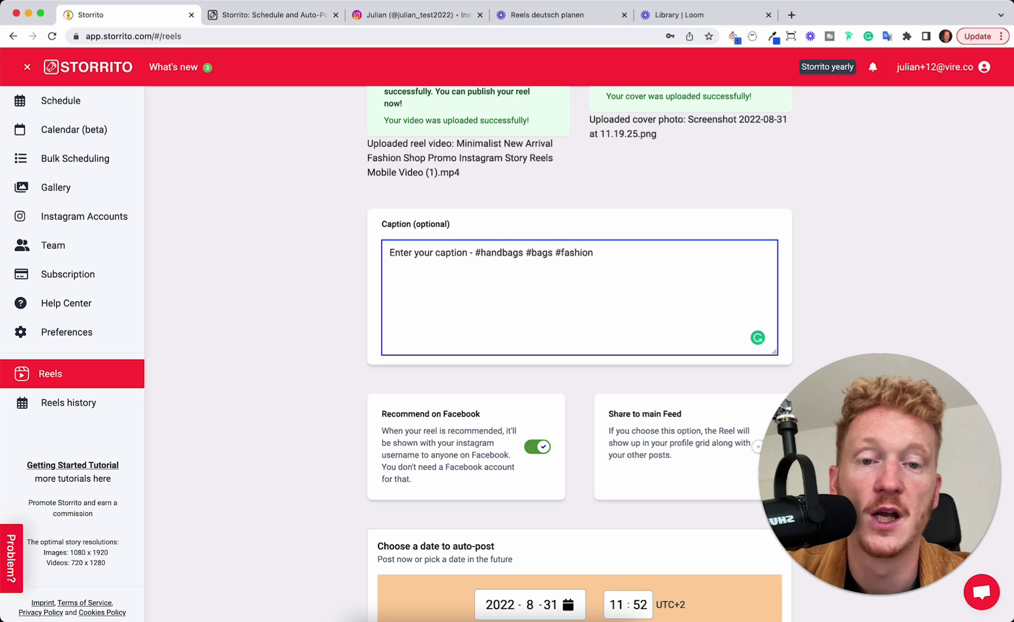
scroll(720, 272, "down", 3)
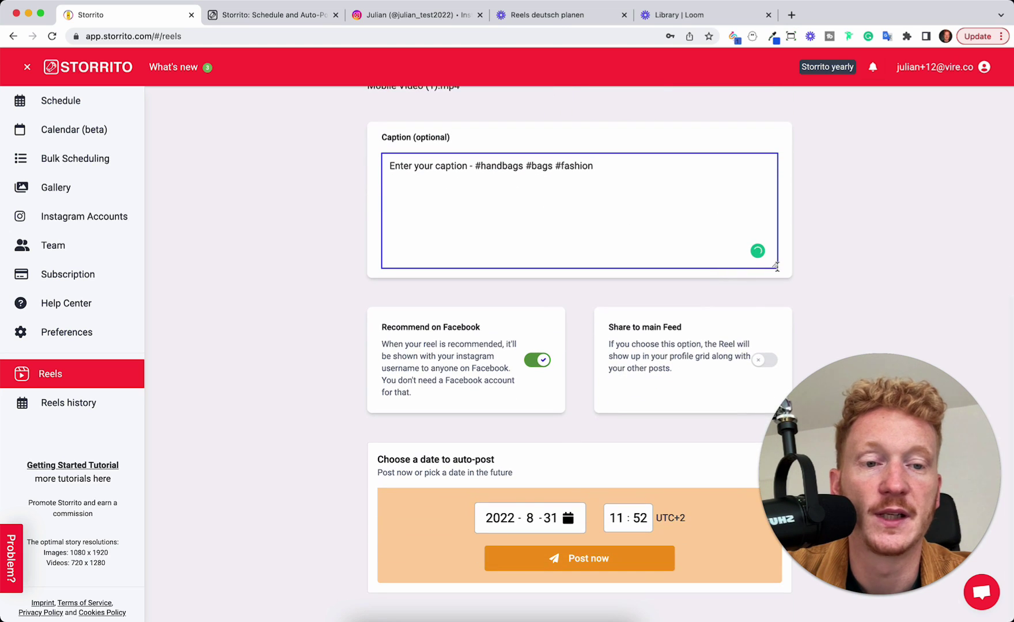
Enlarge the caption box and turn on 'Share to main Feed'.
mouse_move(776, 267)
left_mouse_down()
mouse_move(764, 290)
mouse_move(763, 280)
left_mouse_up()
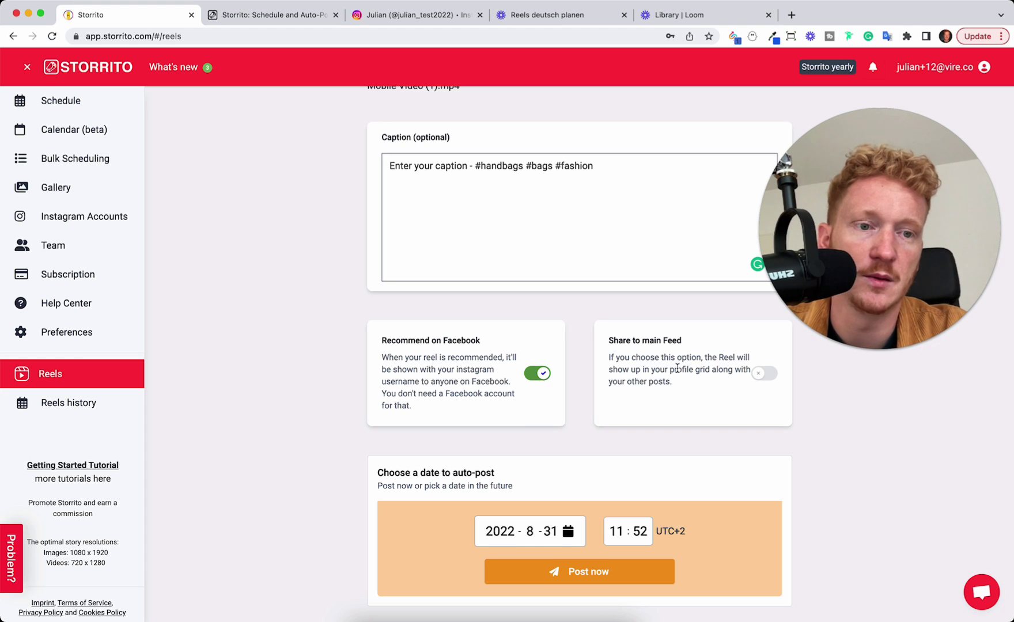
left_click(765, 379)
scroll(769, 424, "down", 1)
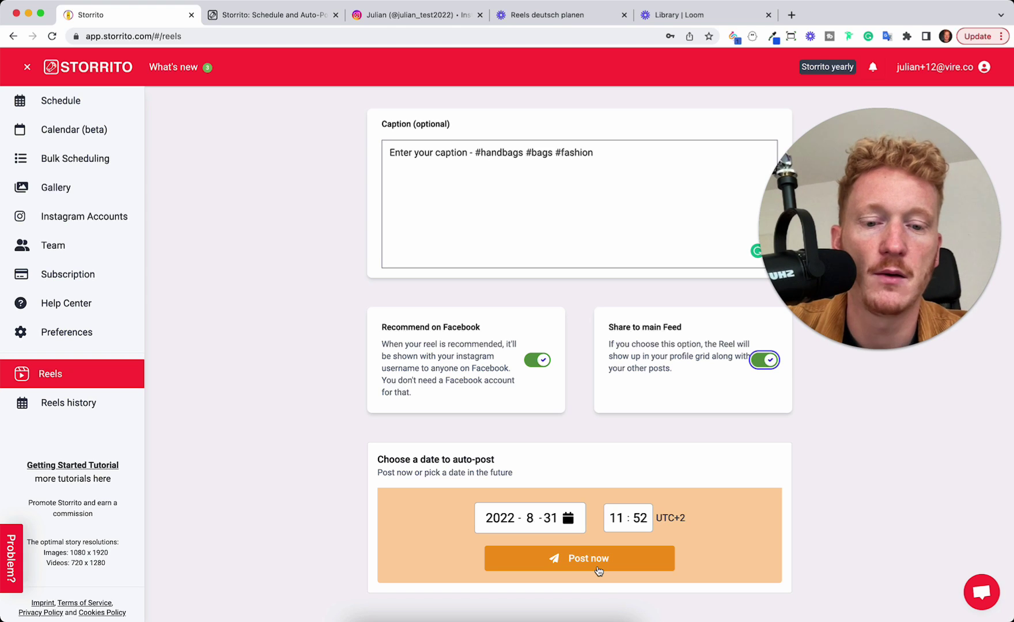
Set the auto-post date to September 3, 2022 at 10:00.
left_click(566, 518)
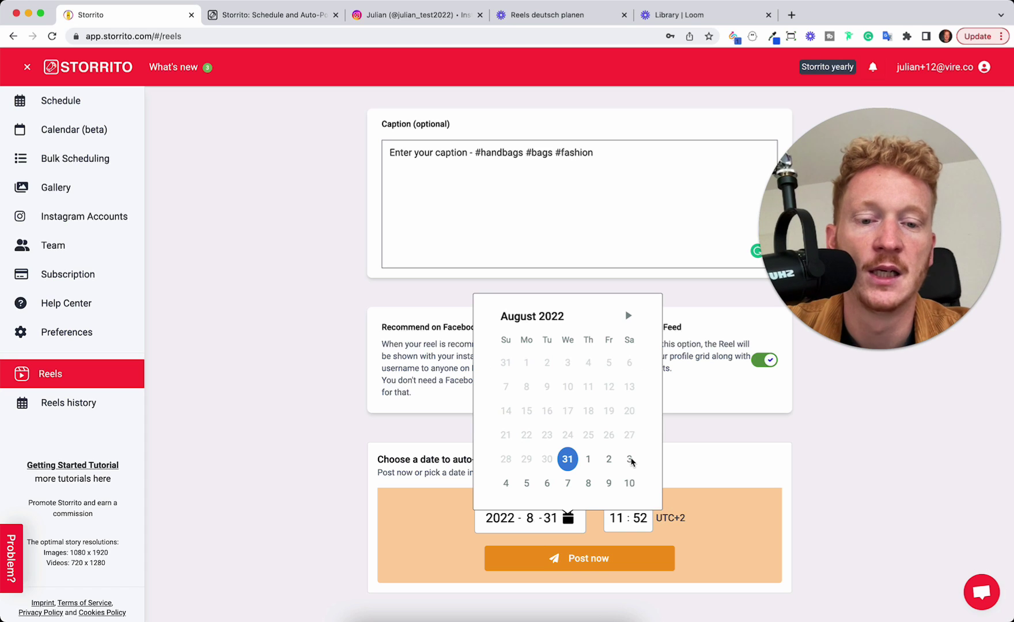
left_click(629, 459)
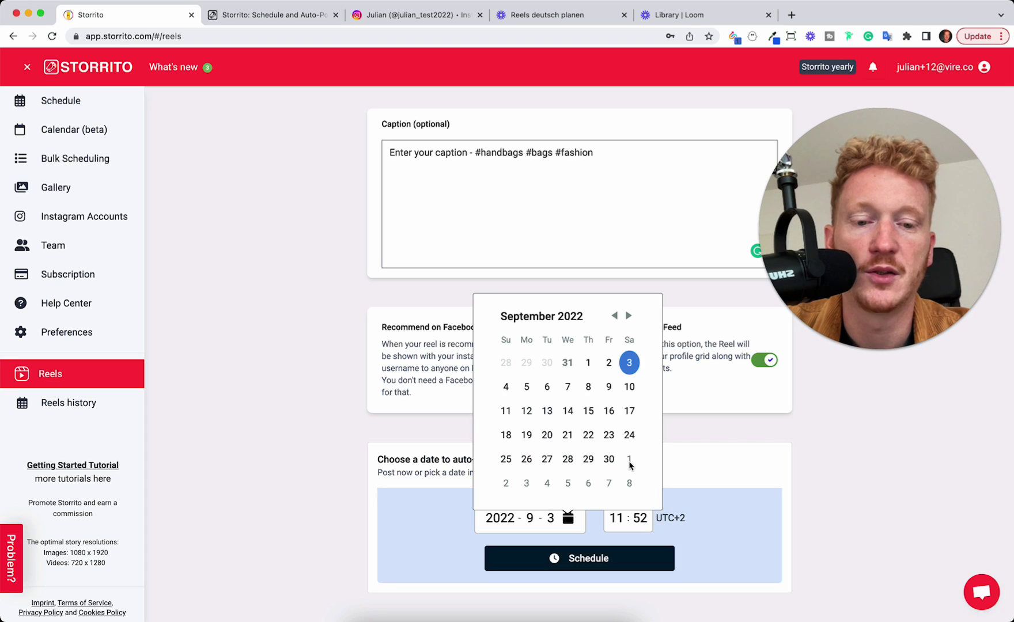
left_click(710, 455)
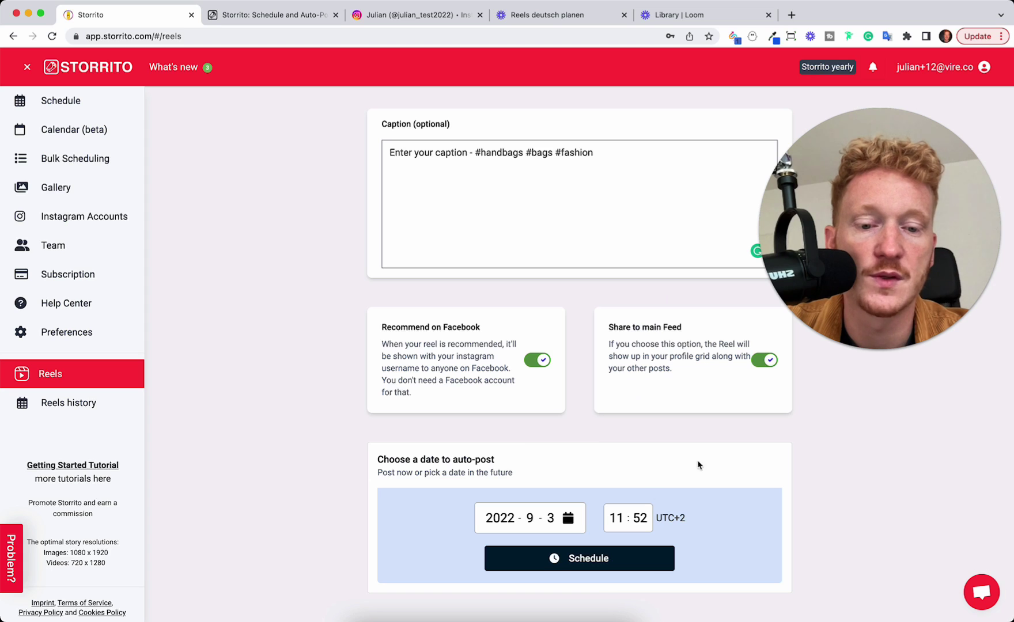
left_click(616, 515)
scroll(618, 558, "down", 3)
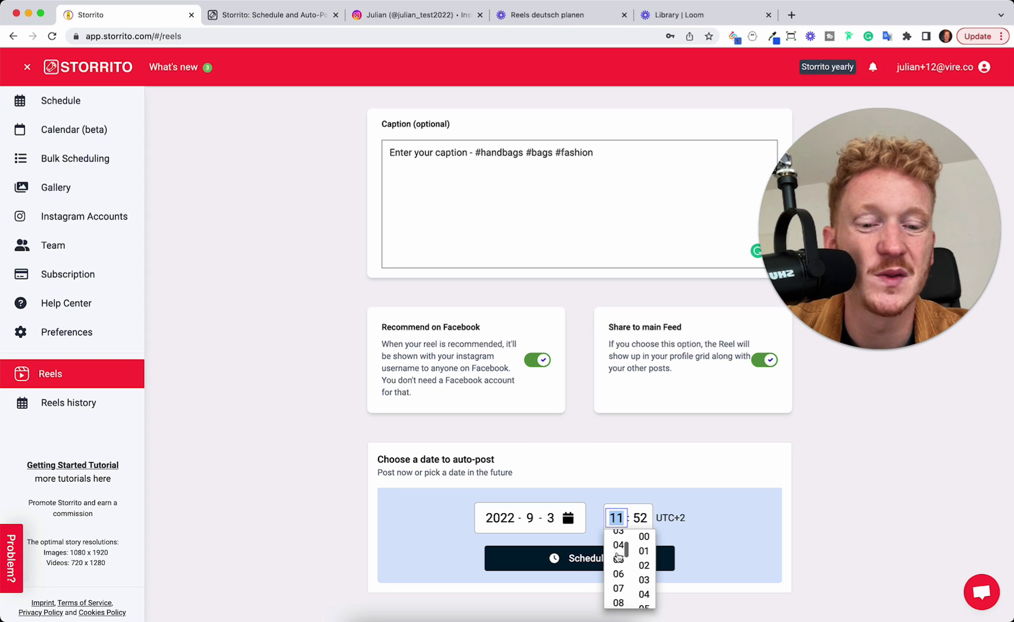
left_click(617, 594)
left_click(638, 518)
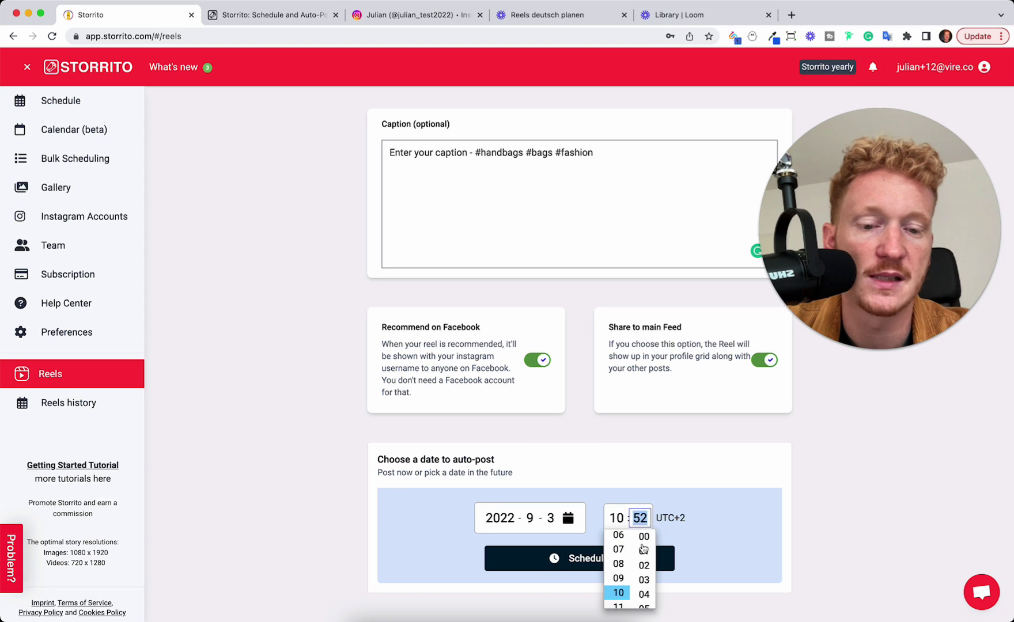
left_click(644, 537)
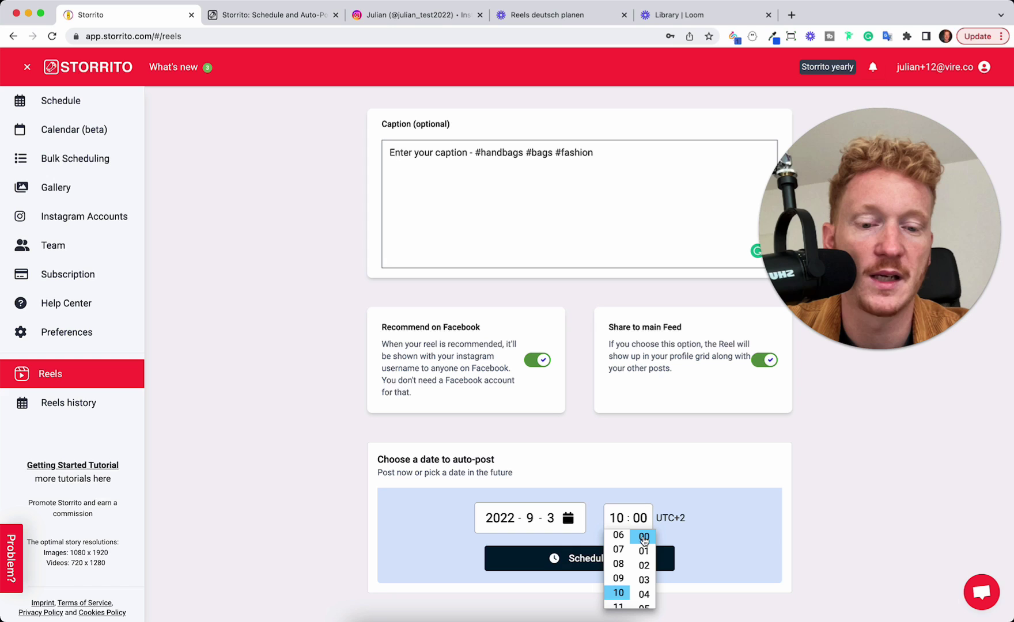
left_click(698, 465)
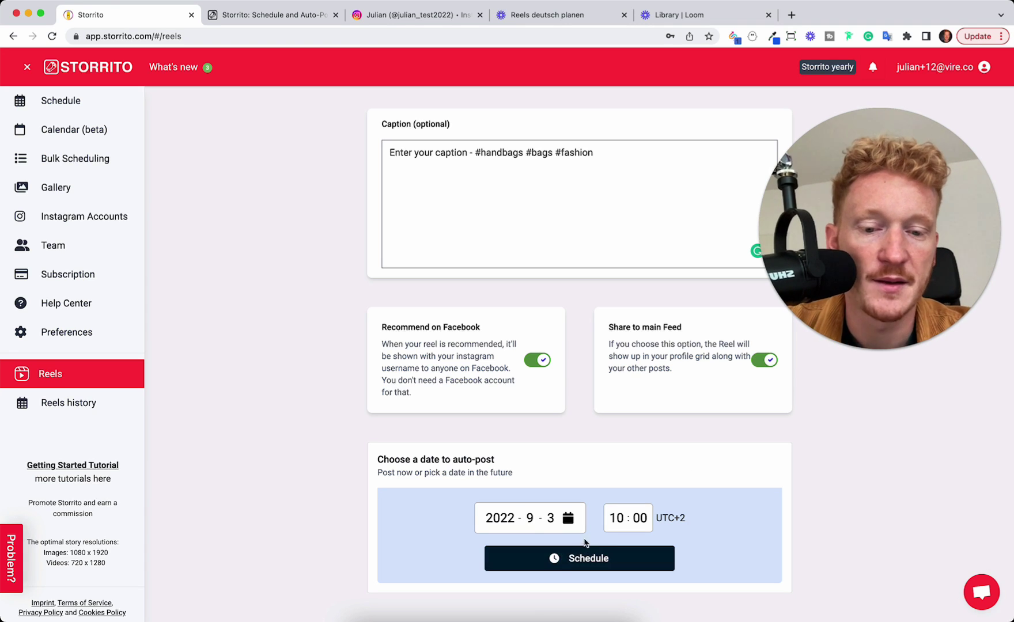
Reschedule the reel for August 31 at 11:55 and submit it with Post now.
left_click(571, 521)
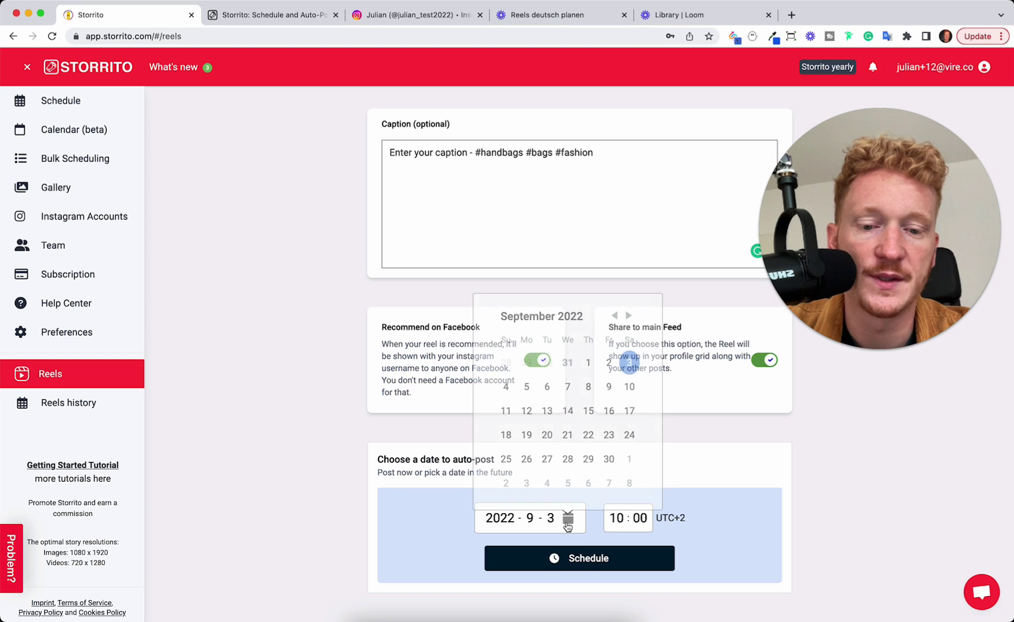
left_click(568, 362)
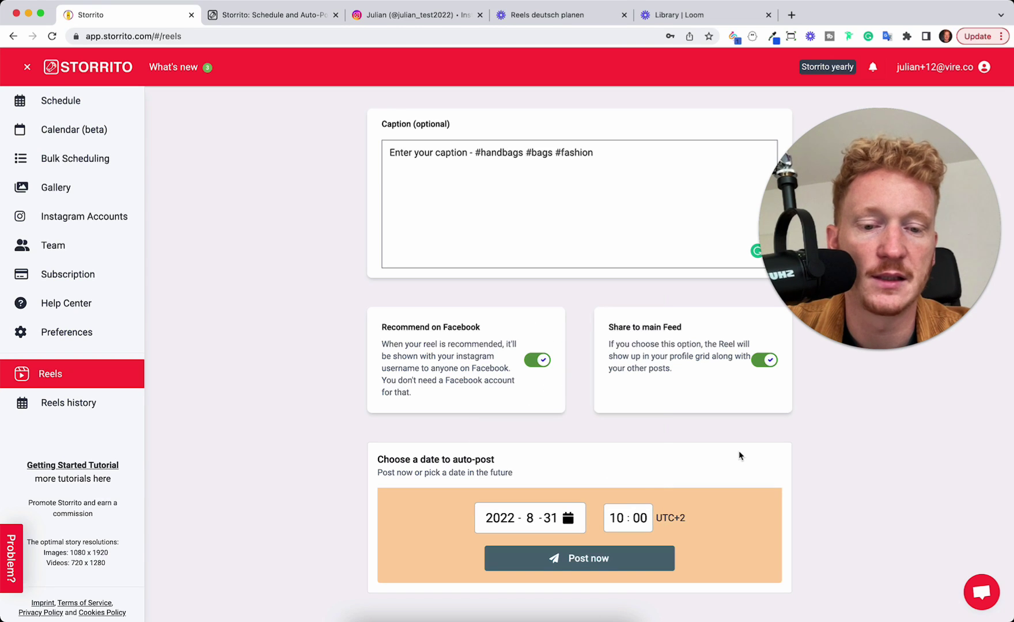
left_click(620, 516)
scroll(619, 570, "down", 2)
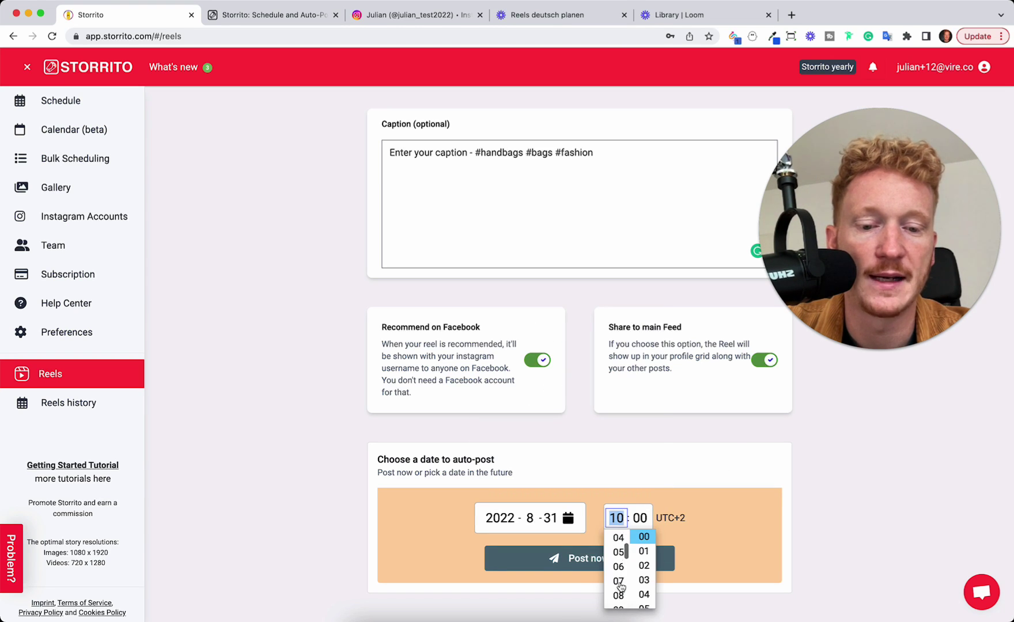
scroll(619, 570, "down", 2)
scroll(619, 563, "down", 2)
left_click(619, 541)
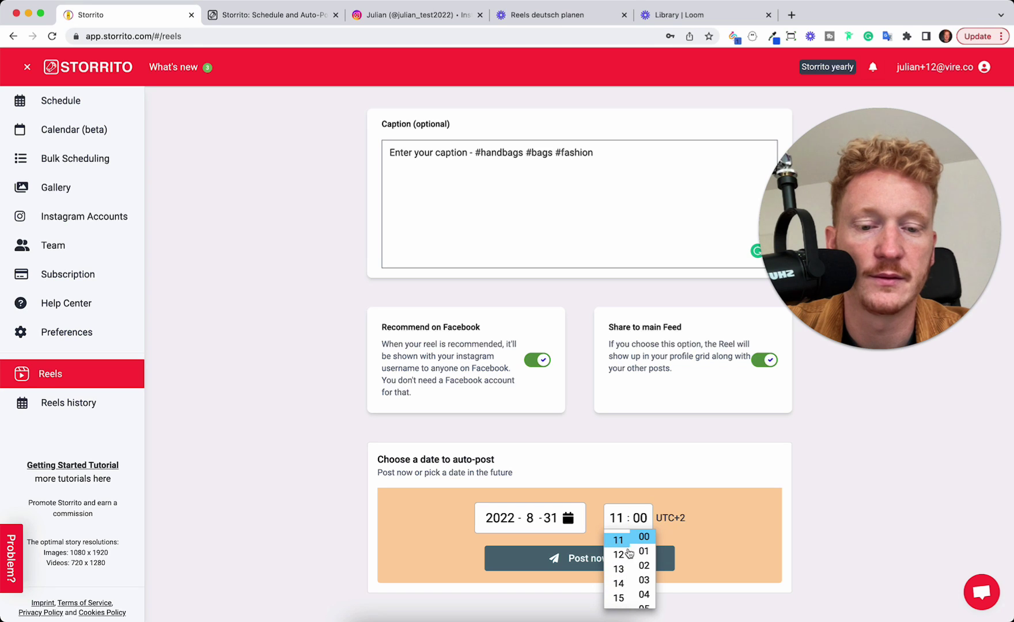
scroll(643, 582, "down", 2)
scroll(643, 582, "down", 3)
scroll(643, 582, "down", 10)
left_click(643, 569)
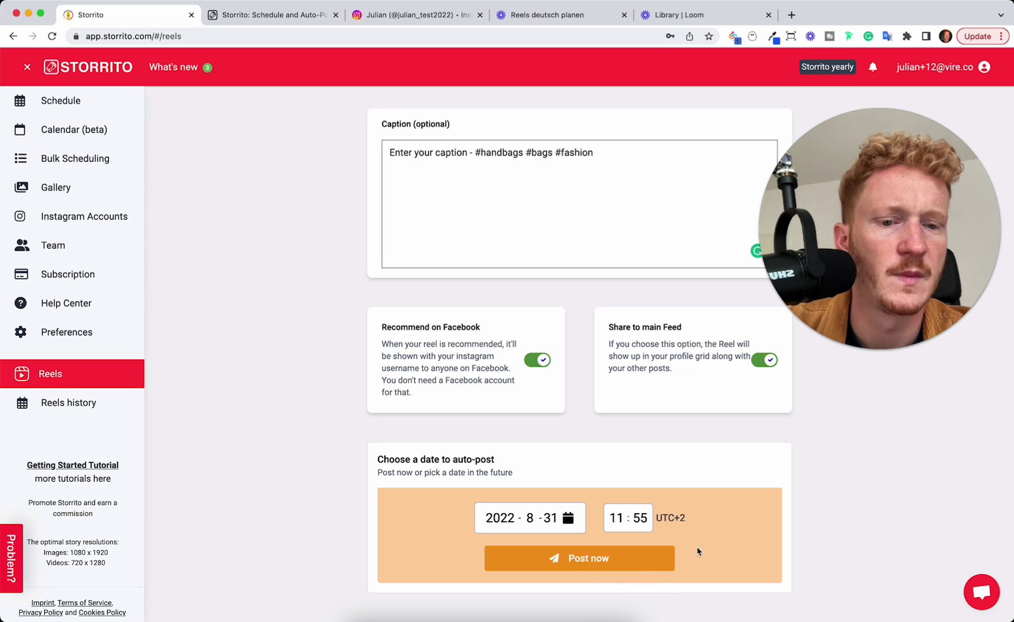
left_click(639, 565)
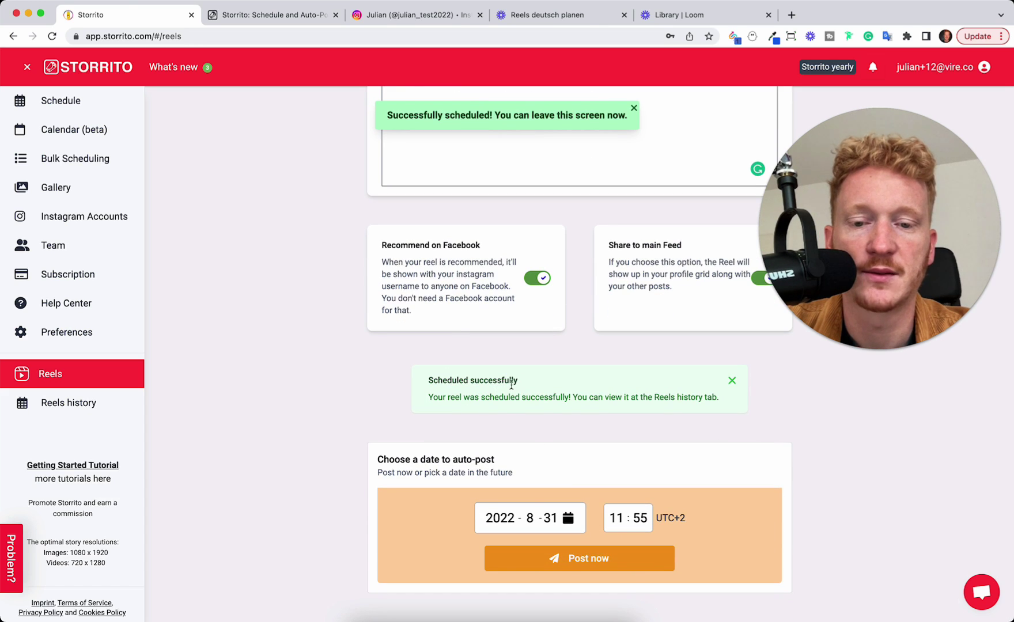
Review Reels history: four reels on 2022-08-31, one scheduled for 2022-09-03, then view Instagram.
left_click(63, 408)
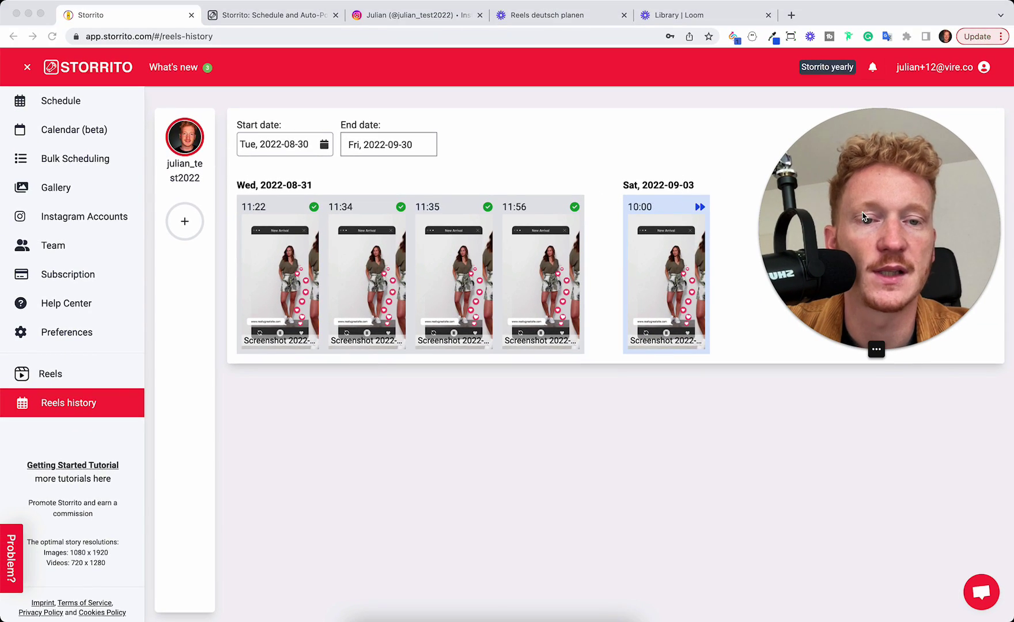
left_click_drag(914, 217, 914, 440)
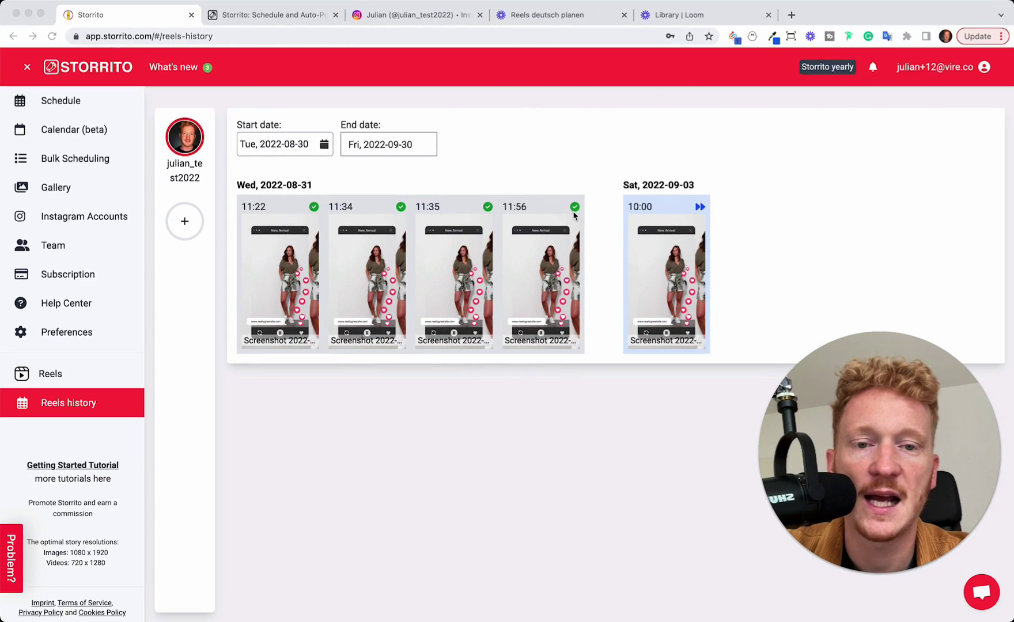
left_click(420, 16)
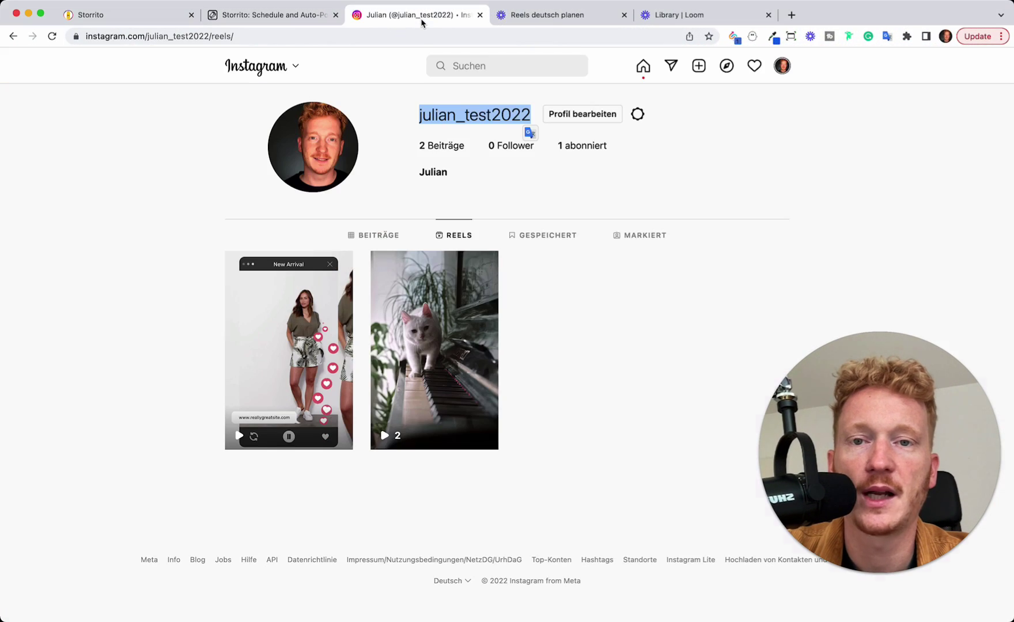
Refresh the Instagram profile and confirm the newest post's caption reads #handbags #bags #fashion.
left_click(52, 36)
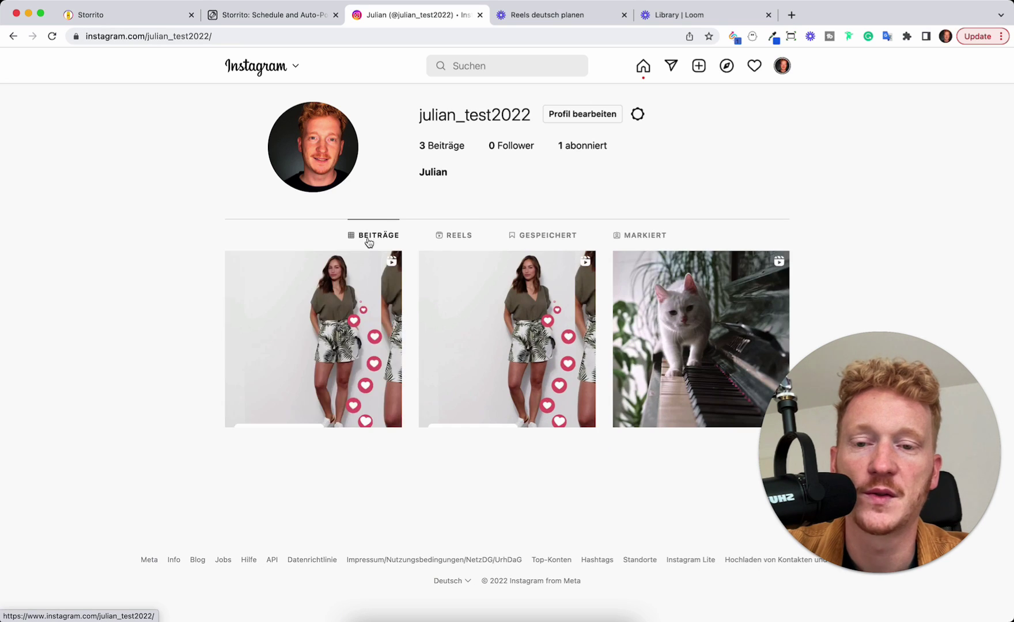
left_click(360, 285)
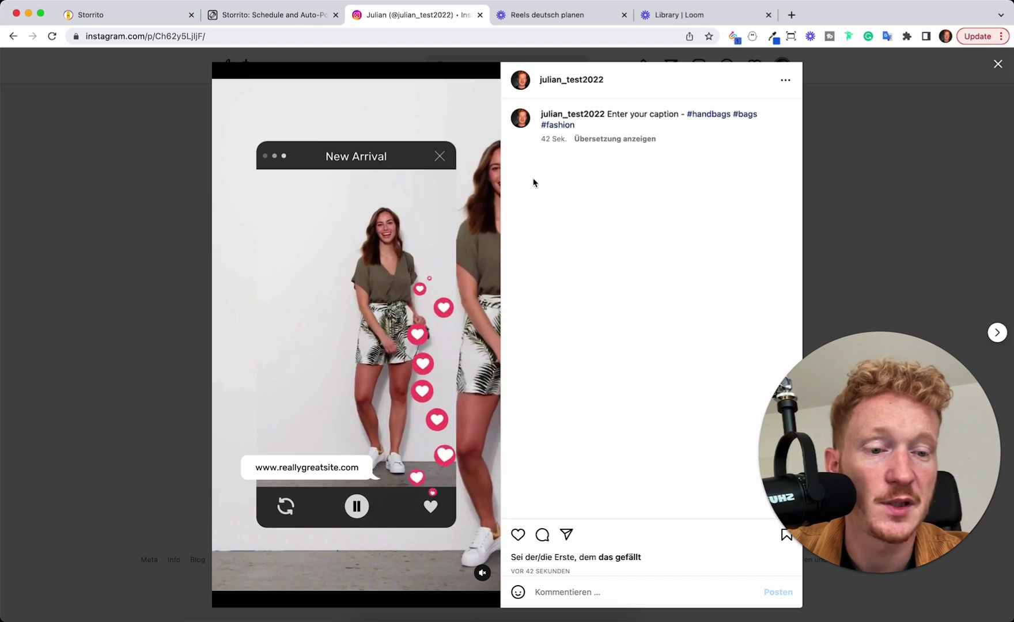
left_click(278, 17)
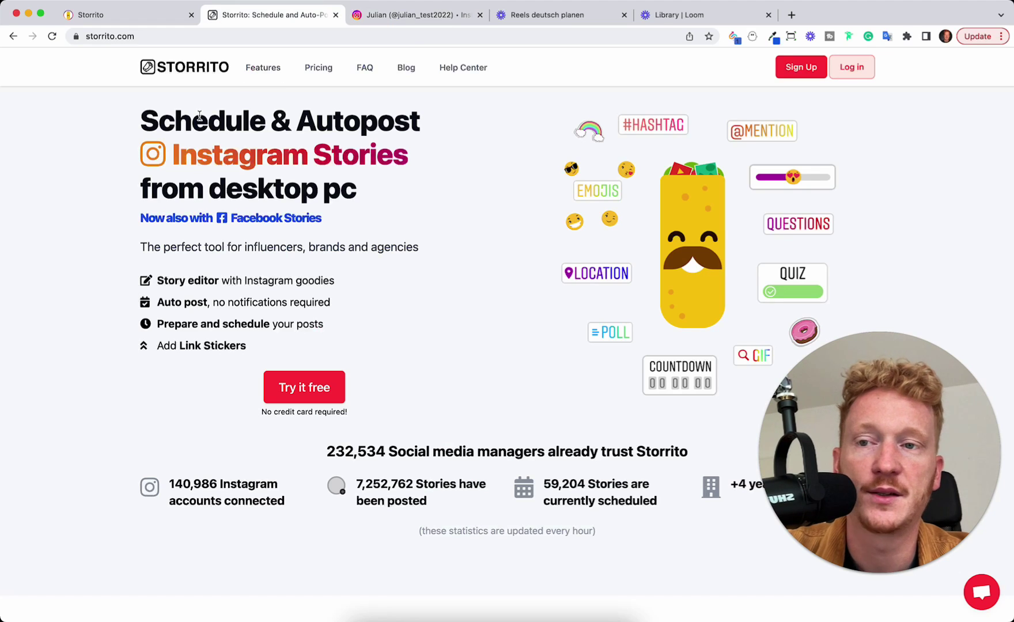